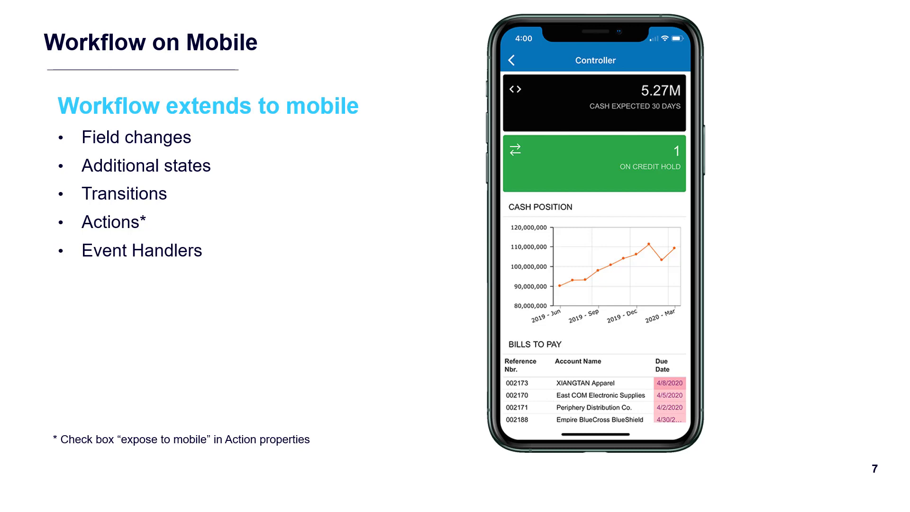
- Advance the slideshow to the 'Workflow is Defined in Code' slide
{"action": "key", "text": "Right"}
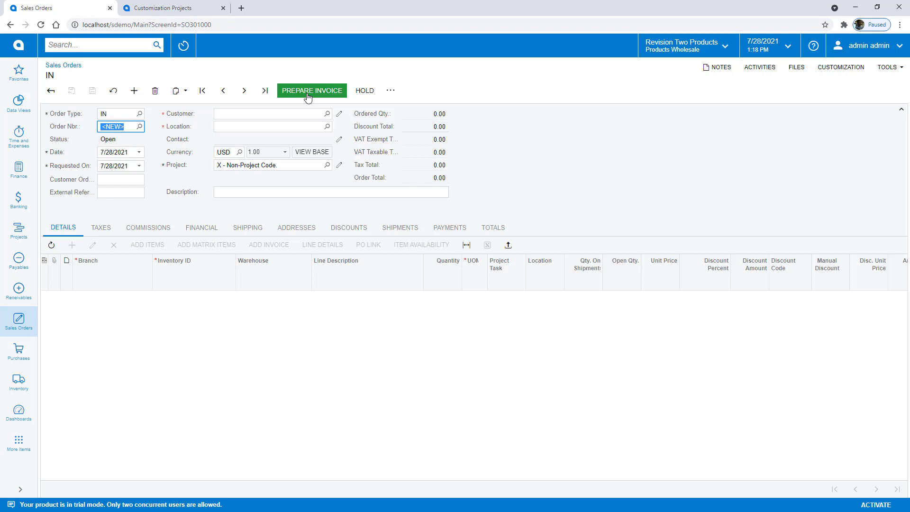
- Create and save a customization project SOresearch, described 'Add research step to SO type IN'
{"action": "left_click", "coordinate": [153, 8]}
{"action": "left_click", "coordinate": [114, 91]}
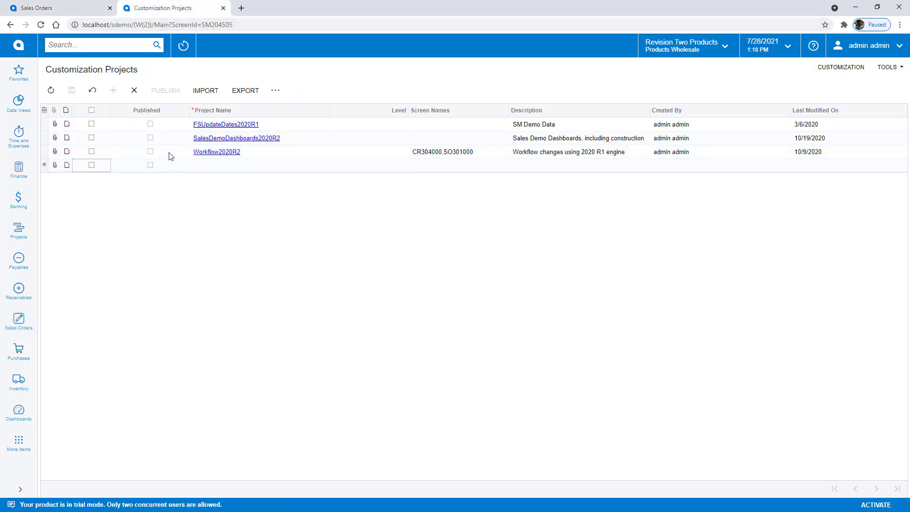
{"action": "type", "text": "SOresearch"}
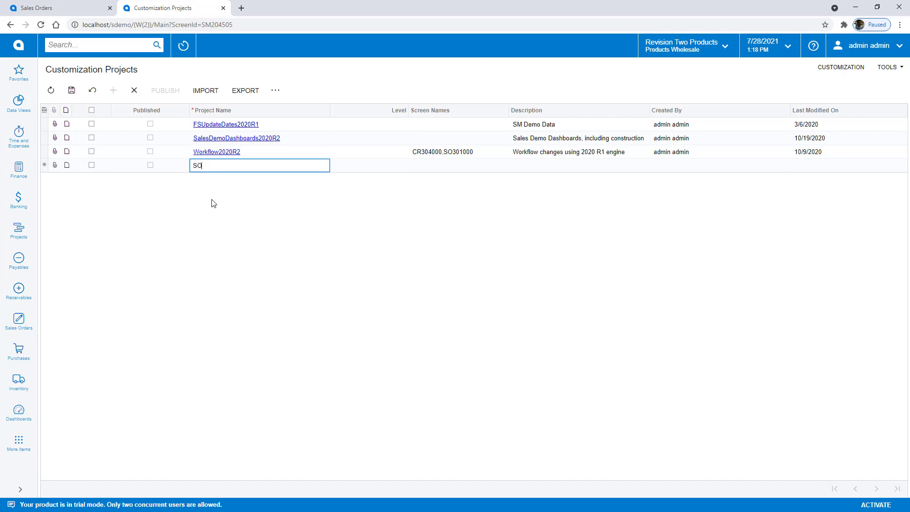
{"action": "key", "text": "Tab"}
{"action": "key", "text": "Tab"}
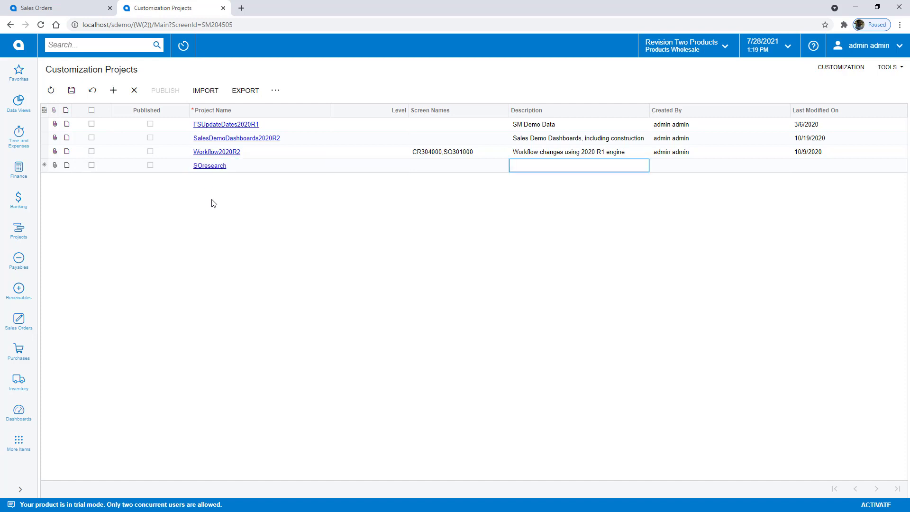
{"action": "type", "text": "Add research step to SO type IN"}
{"action": "left_click", "coordinate": [70, 91]}
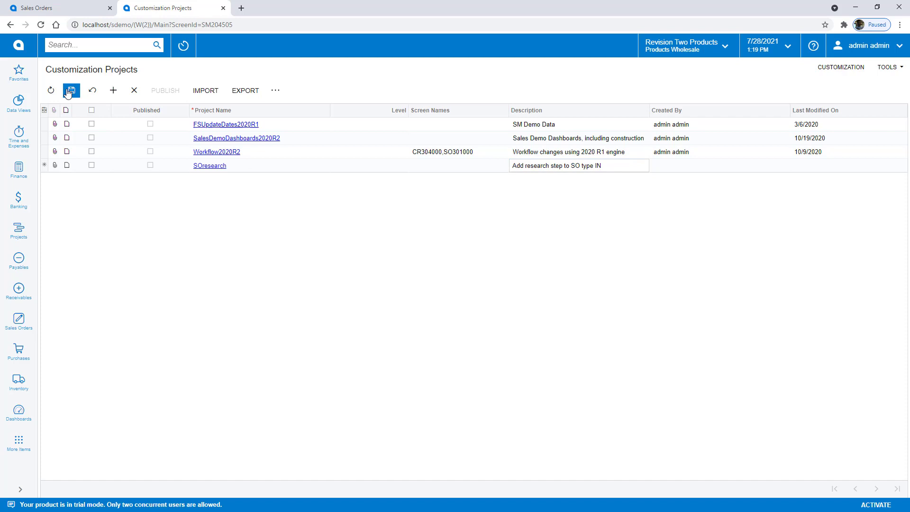
- Add the existing Sales Orders screen to the SOresearch project
{"action": "left_click", "coordinate": [209, 151]}
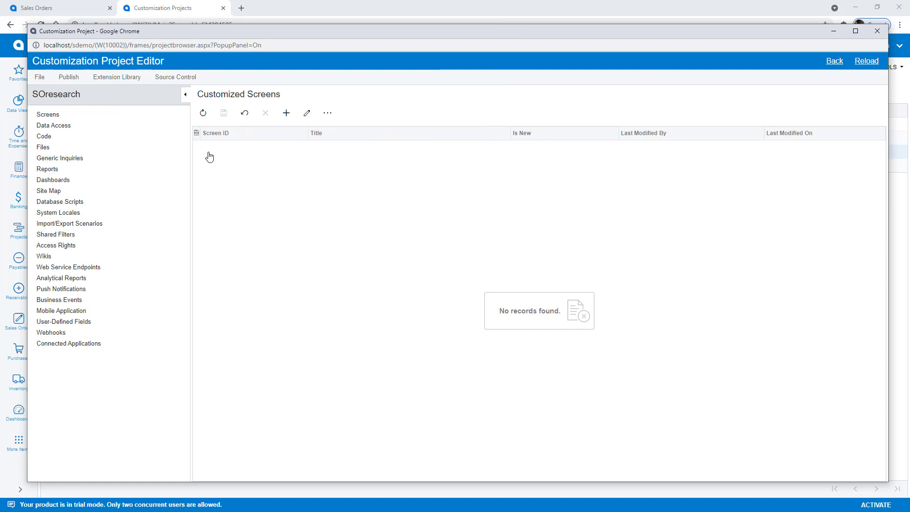
{"action": "left_click", "coordinate": [327, 114]}
{"action": "left_click", "coordinate": [354, 154]}
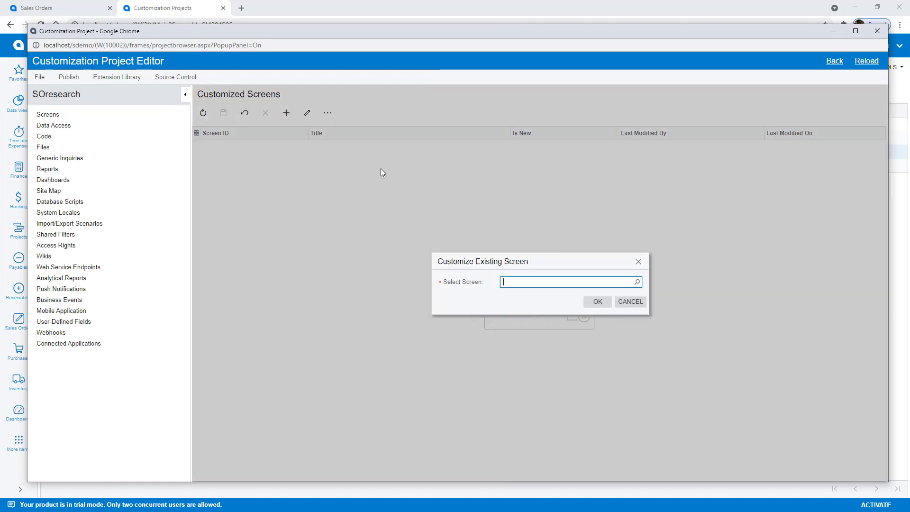
{"action": "left_click", "coordinate": [637, 282]}
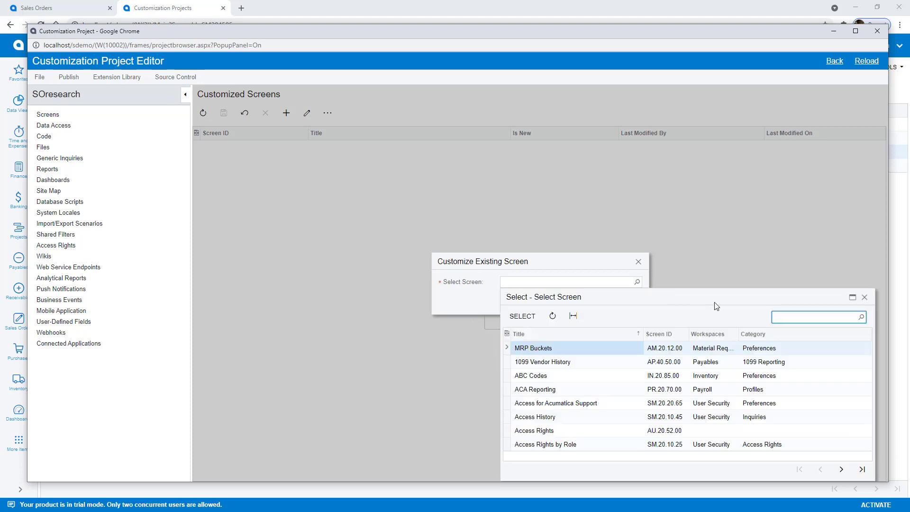
{"action": "type", "text": "Sales Orders"}
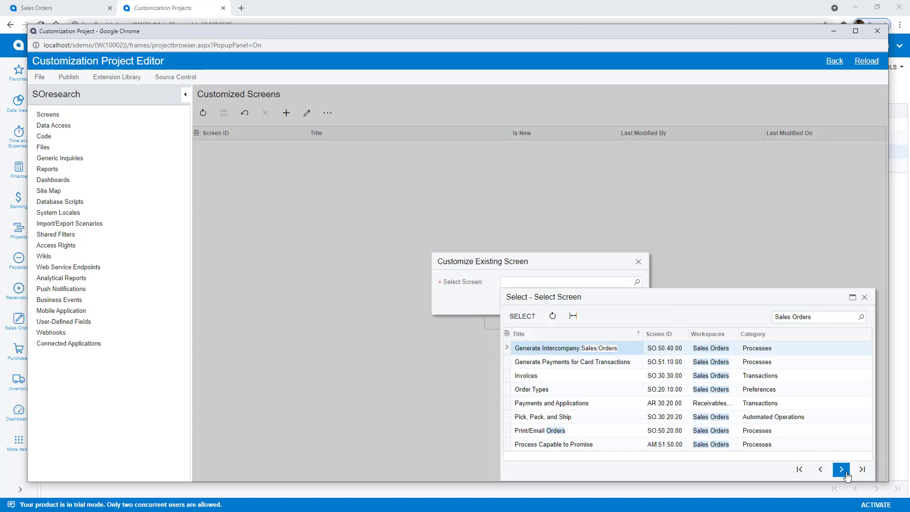
{"action": "left_click", "coordinate": [841, 469]}
{"action": "double_click", "coordinate": [619, 417]}
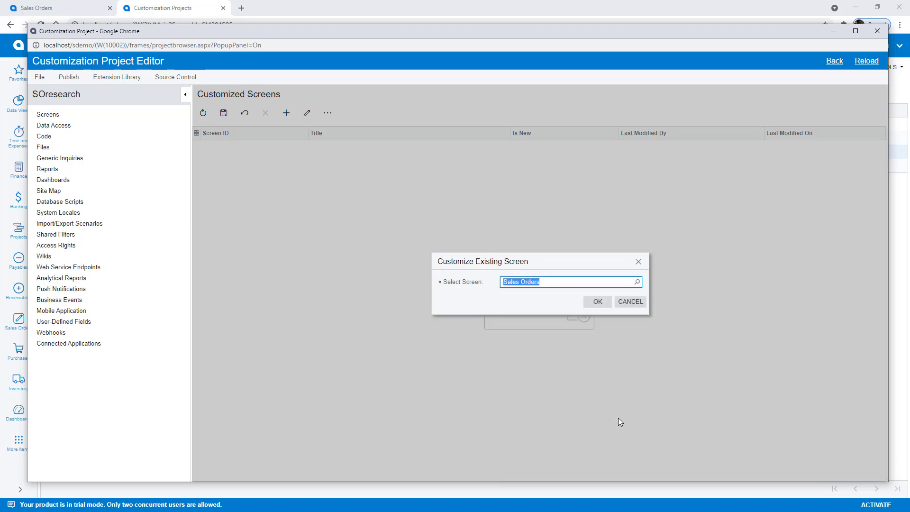
{"action": "left_click", "coordinate": [596, 301]}
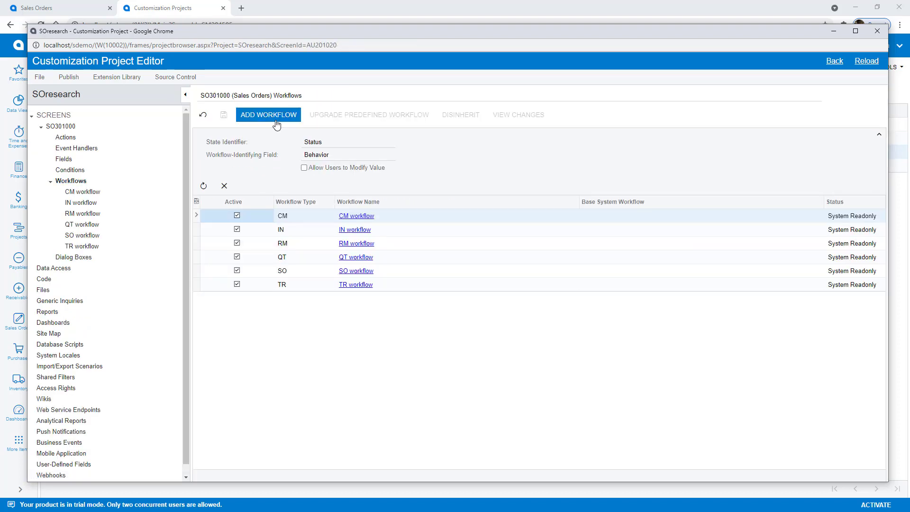
- Add an active VideoDemo workflow of type IN, extending the IN workflow
{"action": "left_click", "coordinate": [276, 123]}
{"action": "left_click", "coordinate": [595, 262]}
{"action": "left_click", "coordinate": [578, 286]}
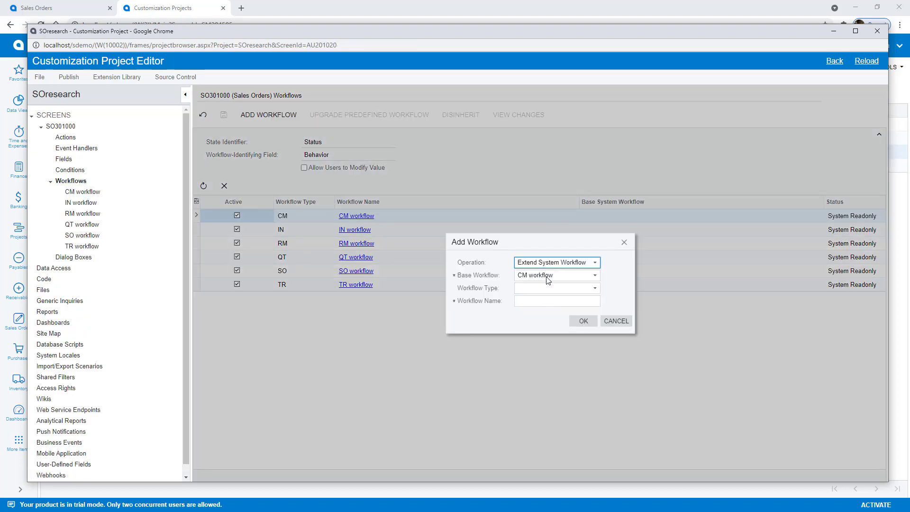
{"action": "left_click", "coordinate": [581, 276]}
{"action": "left_click", "coordinate": [536, 295]}
{"action": "left_click", "coordinate": [546, 288]}
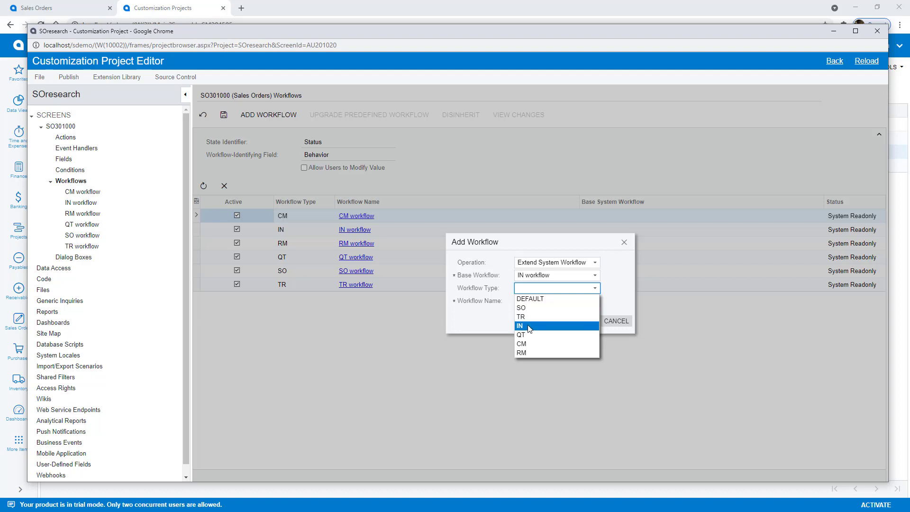
{"action": "left_click", "coordinate": [530, 327]}
{"action": "left_click", "coordinate": [539, 302]}
{"action": "type", "text": "VideoDemo"}
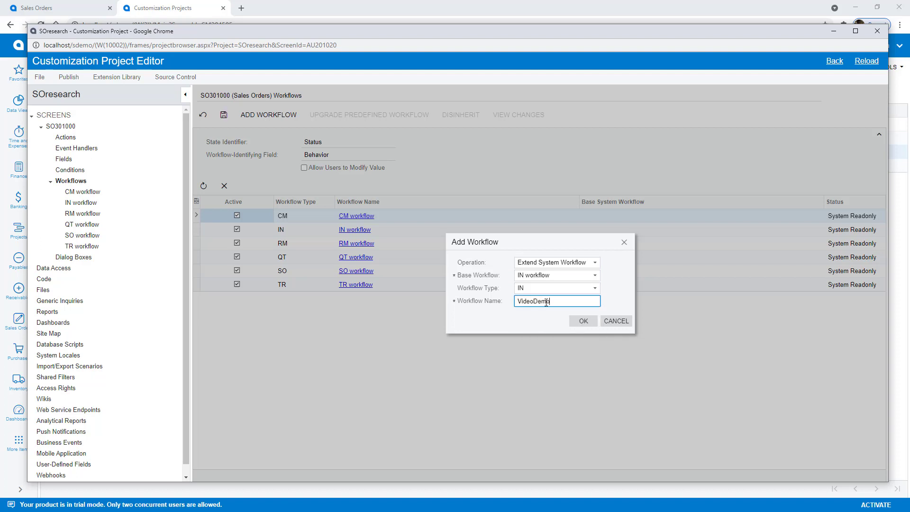
{"action": "left_click", "coordinate": [583, 321]}
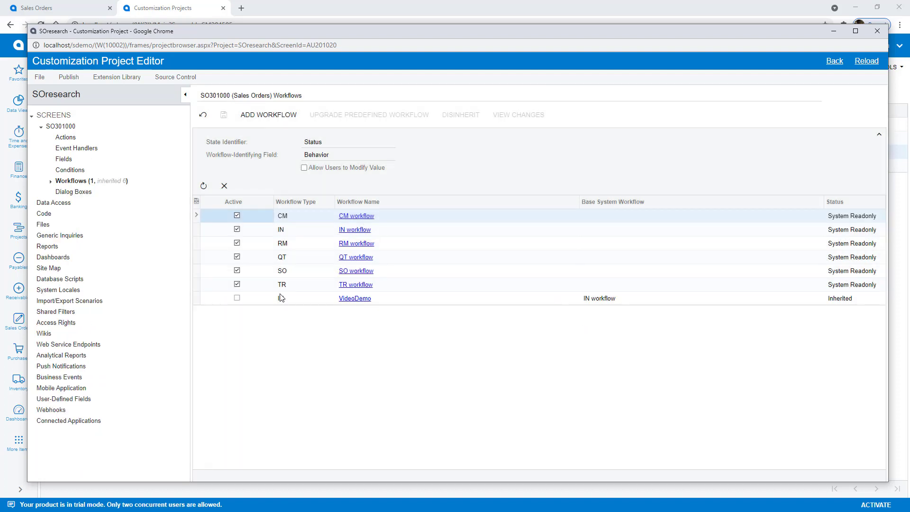
{"action": "left_click", "coordinate": [236, 298]}
{"action": "left_click", "coordinate": [236, 299]}
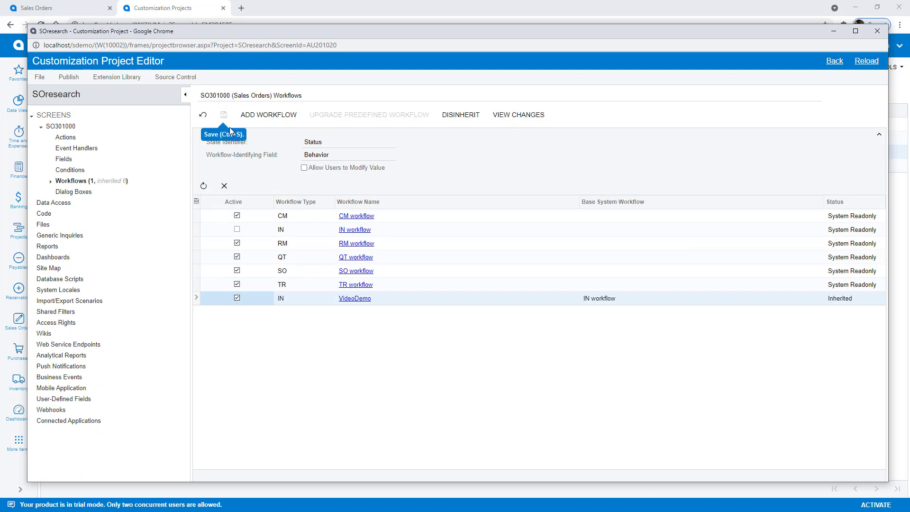
- Add a new state Z, described as Research, to the VideoDemo workflow
{"action": "left_click", "coordinate": [350, 300]}
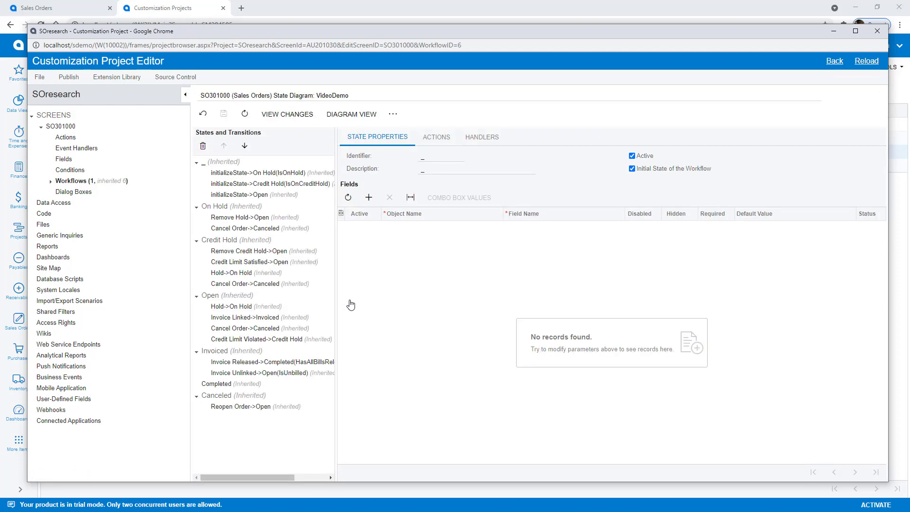
{"action": "left_click", "coordinate": [393, 114]}
{"action": "left_click", "coordinate": [416, 153]}
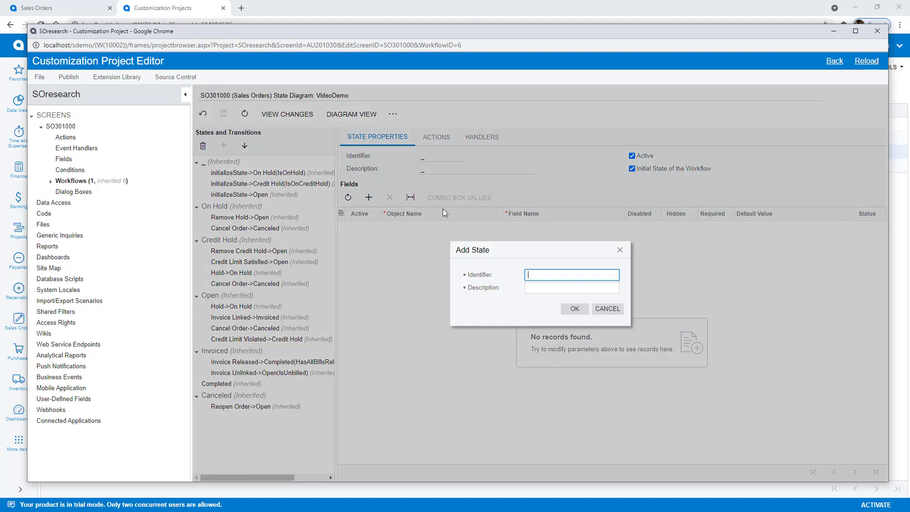
{"action": "type", "text": "Z"}
{"action": "key", "text": "Tab"}
{"action": "type", "text": "Research"}
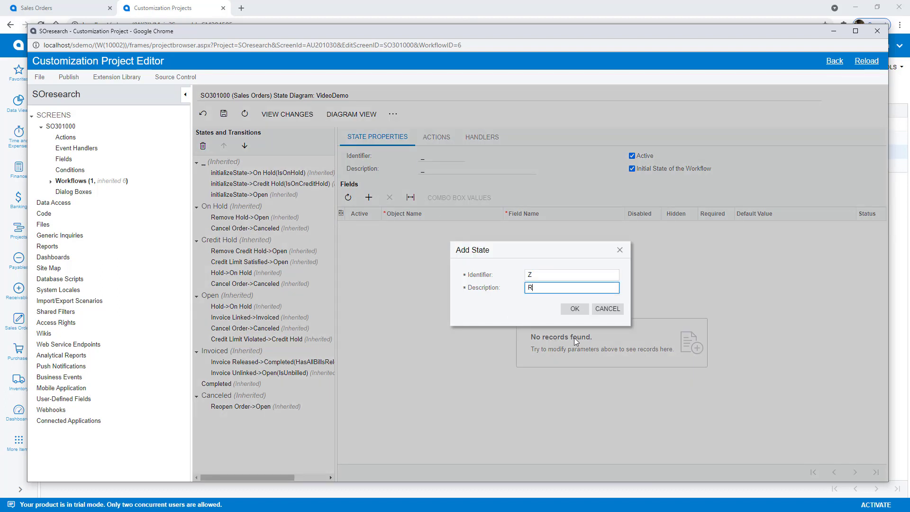
{"action": "left_click", "coordinate": [574, 309]}
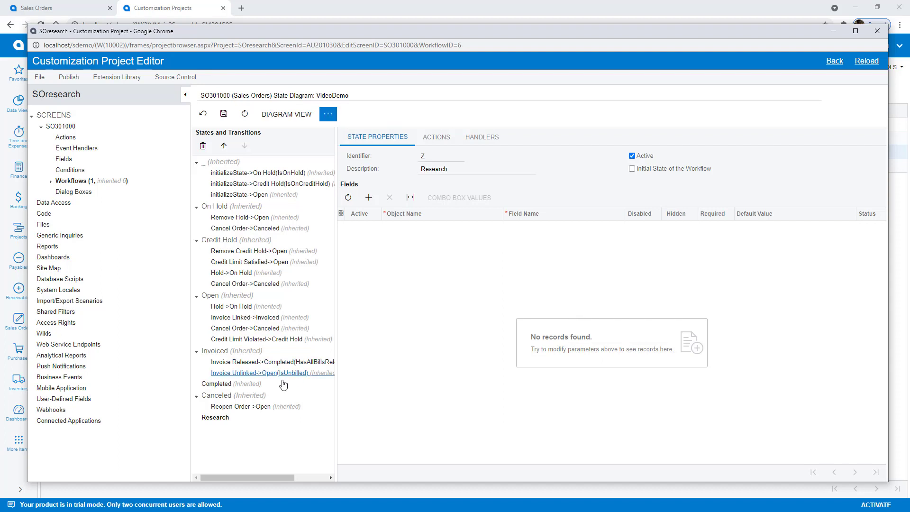
{"action": "left_click", "coordinate": [215, 418]}
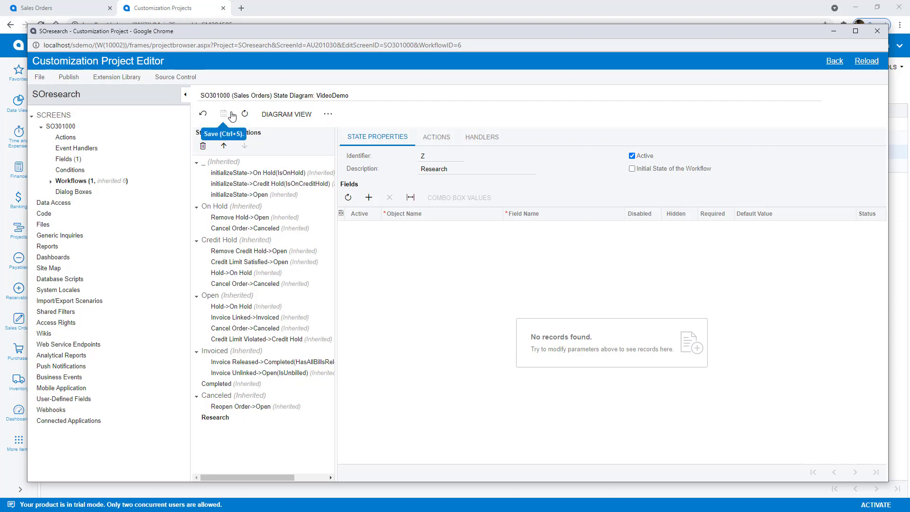
- Create a 'Send to Research' workflow action in the Actions category
{"action": "left_click", "coordinate": [66, 138]}
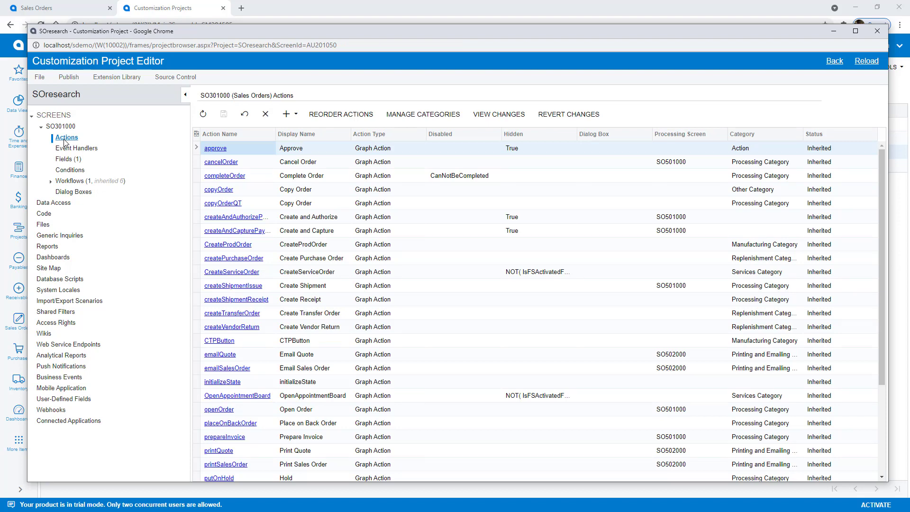
{"action": "left_click", "coordinate": [294, 115]}
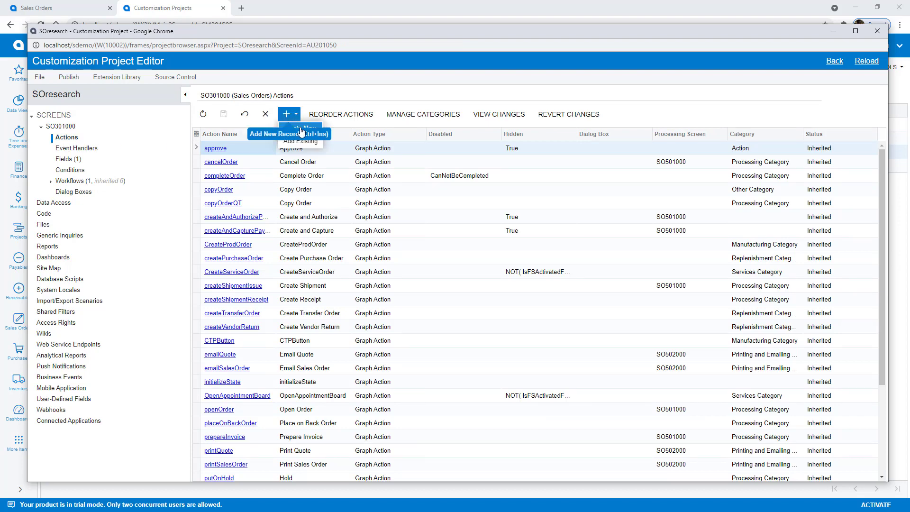
{"action": "left_click", "coordinate": [301, 131]}
{"action": "type", "text": "sendToResearch"}
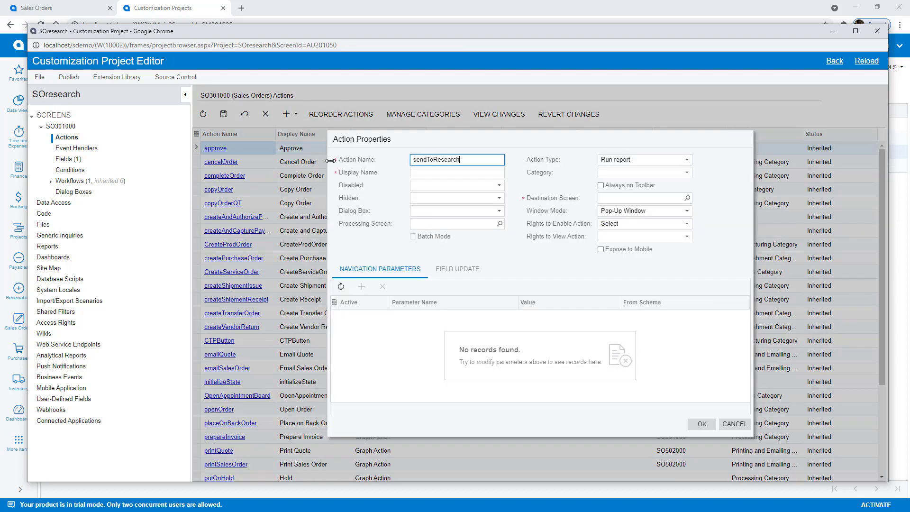
{"action": "key", "text": "Tab"}
{"action": "key", "text": "ctrl+a"}
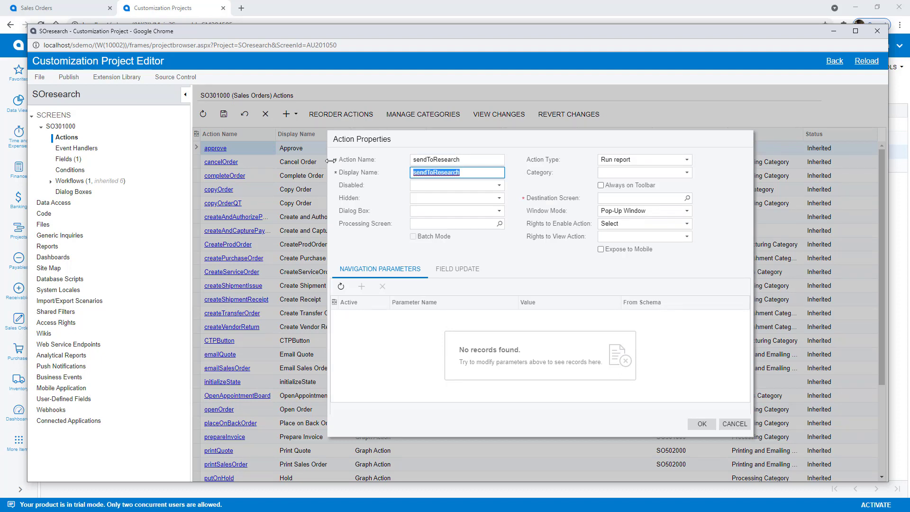
{"action": "type", "text": "Send to Research"}
{"action": "key", "text": "Tab"}
{"action": "left_click", "coordinate": [633, 161]}
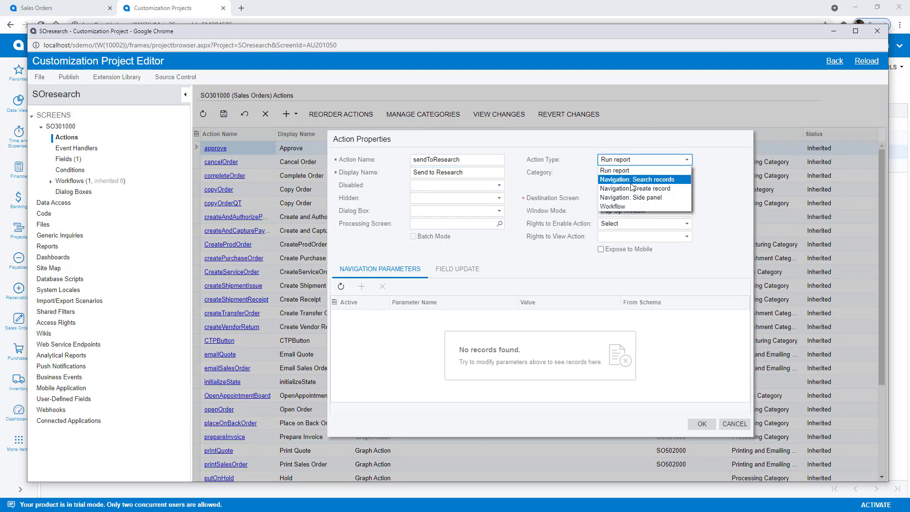
{"action": "left_click", "coordinate": [629, 204]}
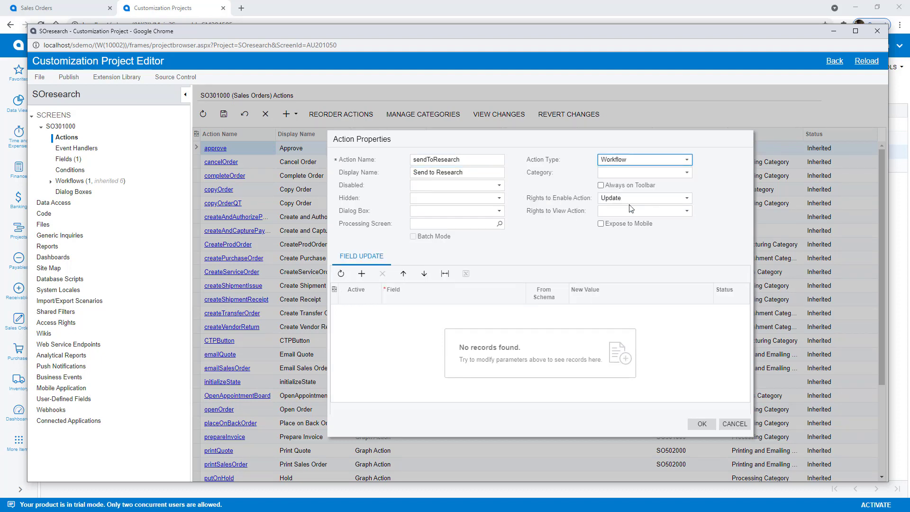
{"action": "left_click", "coordinate": [630, 172]}
{"action": "left_click", "coordinate": [623, 181]}
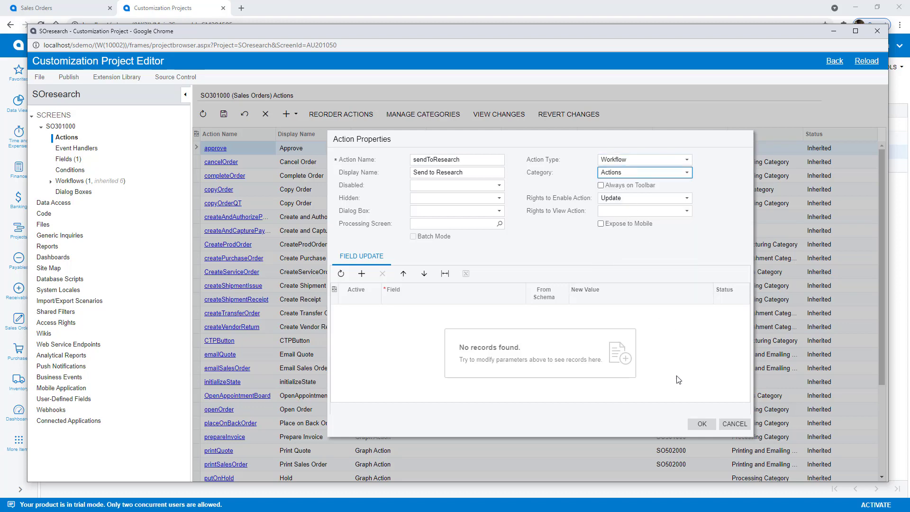
{"action": "left_click", "coordinate": [701, 425]}
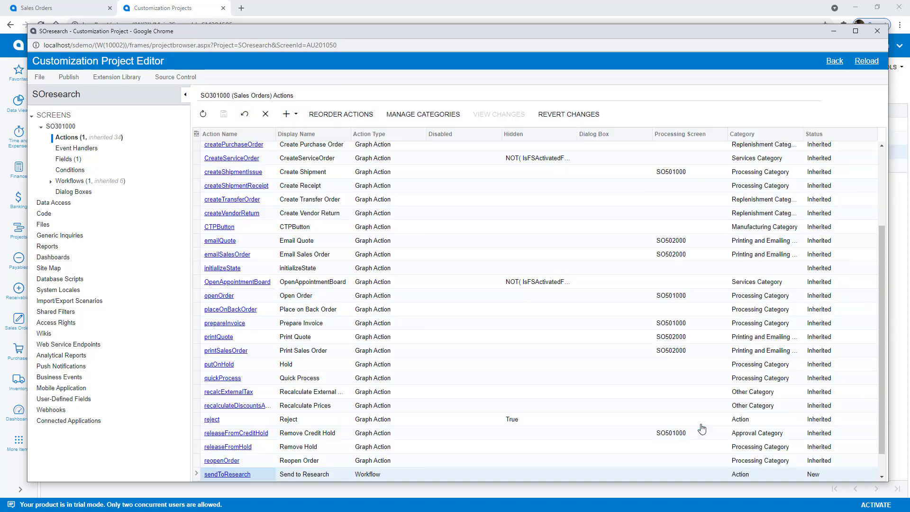
- Create a 'Send to Customer' workflow action in Actions, processed on SO501000 Process Orders
{"action": "left_click", "coordinate": [288, 116]}
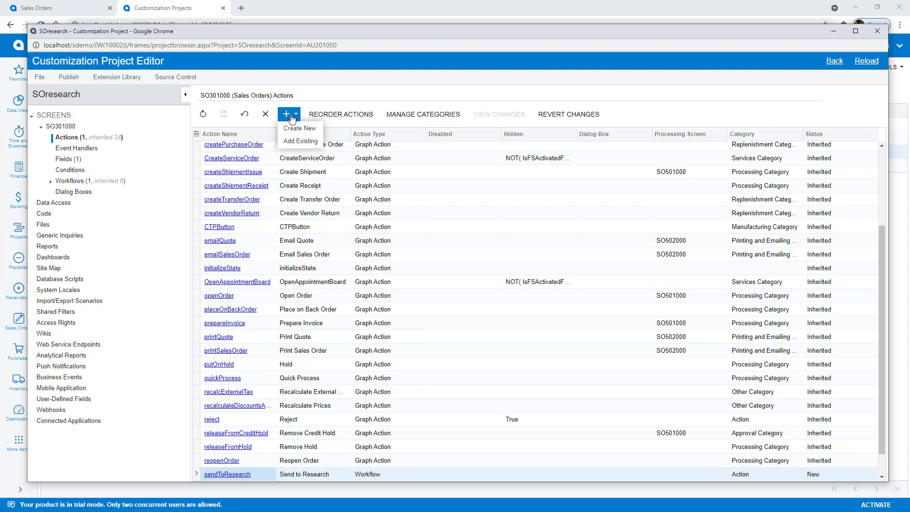
{"action": "left_click", "coordinate": [300, 128]}
{"action": "type", "text": "sendToCustomer"}
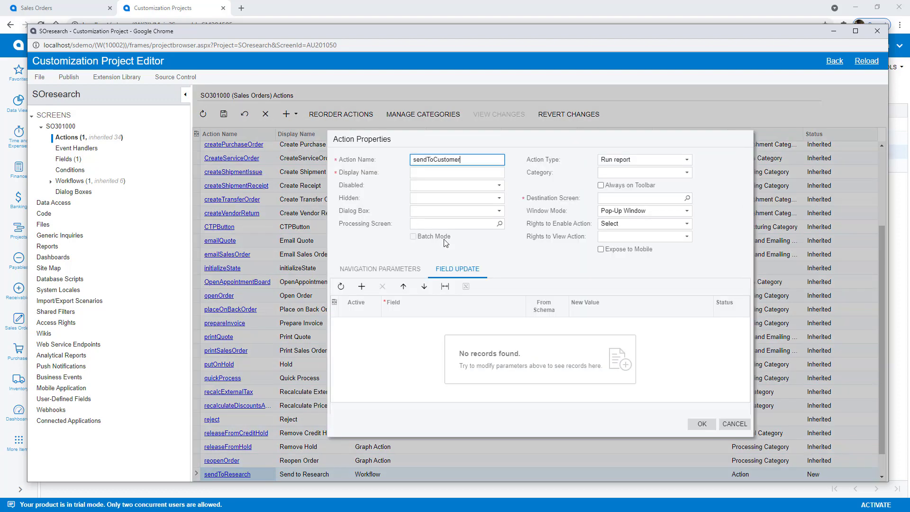
{"action": "key", "text": "Tab"}
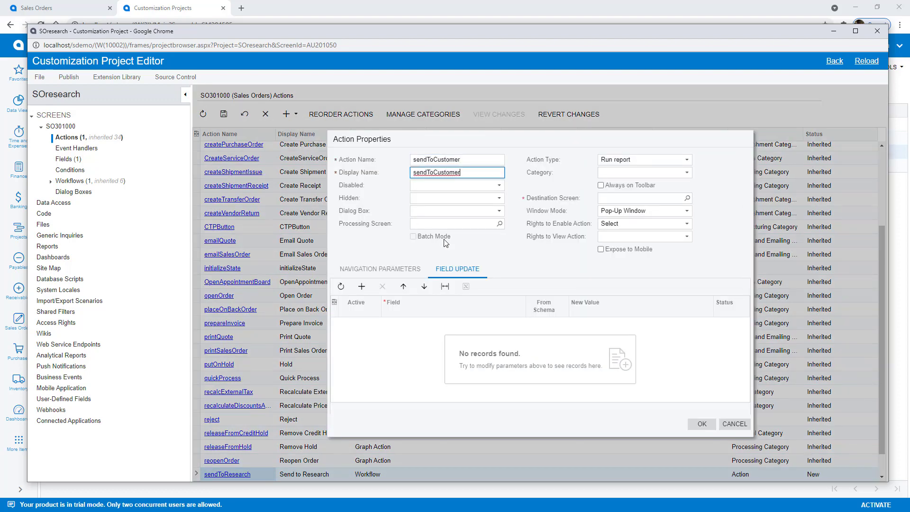
{"action": "type", "text": "Send to Customer"}
{"action": "key", "text": "Tab"}
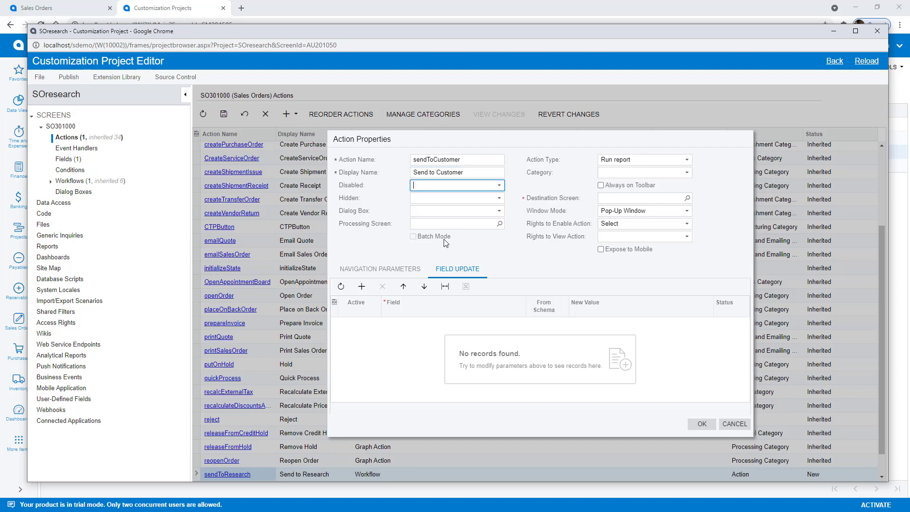
{"action": "left_click", "coordinate": [630, 161]}
{"action": "left_click", "coordinate": [623, 204]}
{"action": "left_click", "coordinate": [625, 173]}
{"action": "left_click", "coordinate": [619, 183]}
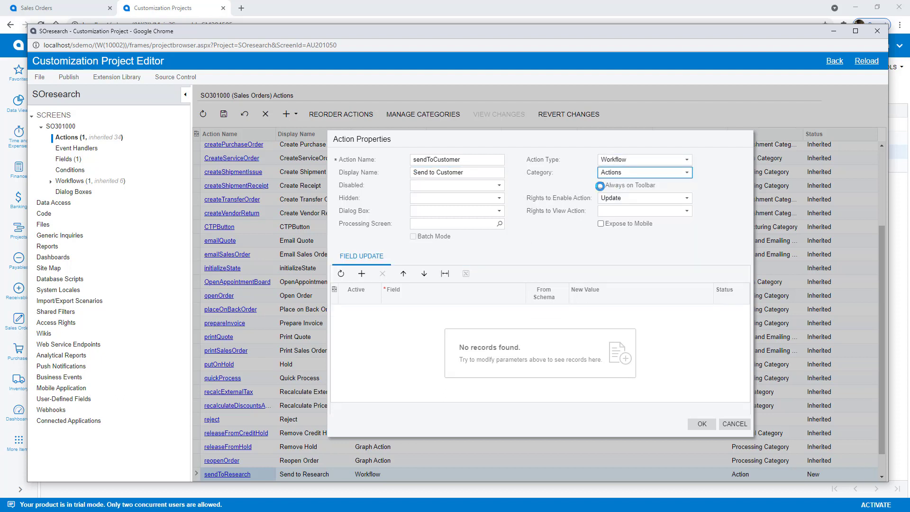
{"action": "left_click", "coordinate": [499, 224]}
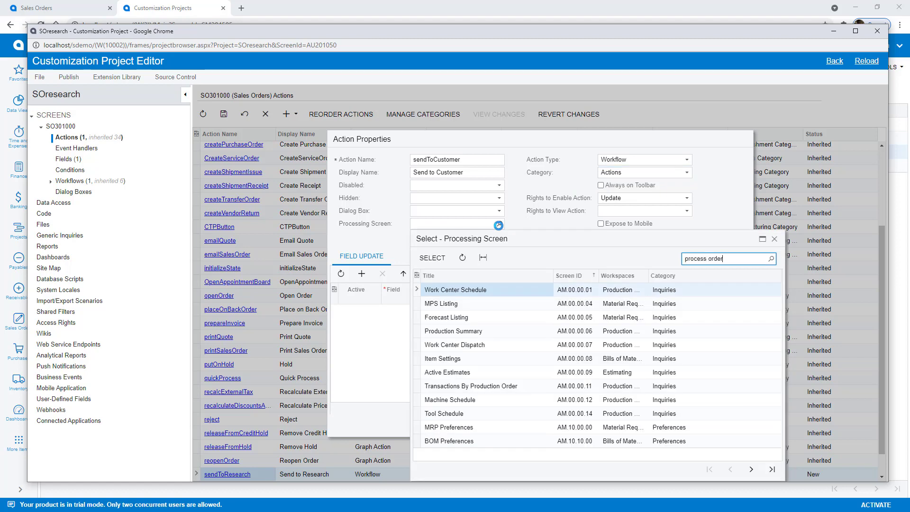
{"action": "key", "text": "Return"}
{"action": "left_click", "coordinate": [453, 304]}
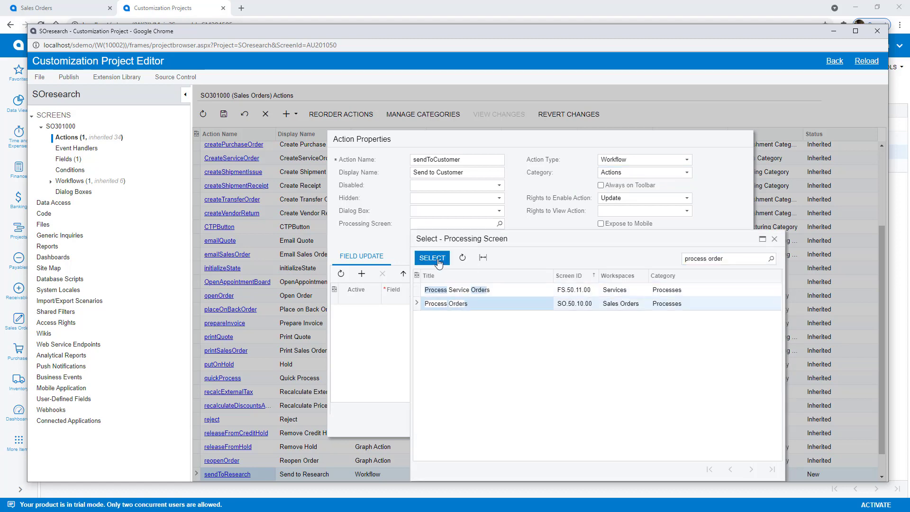
{"action": "left_click", "coordinate": [432, 258]}
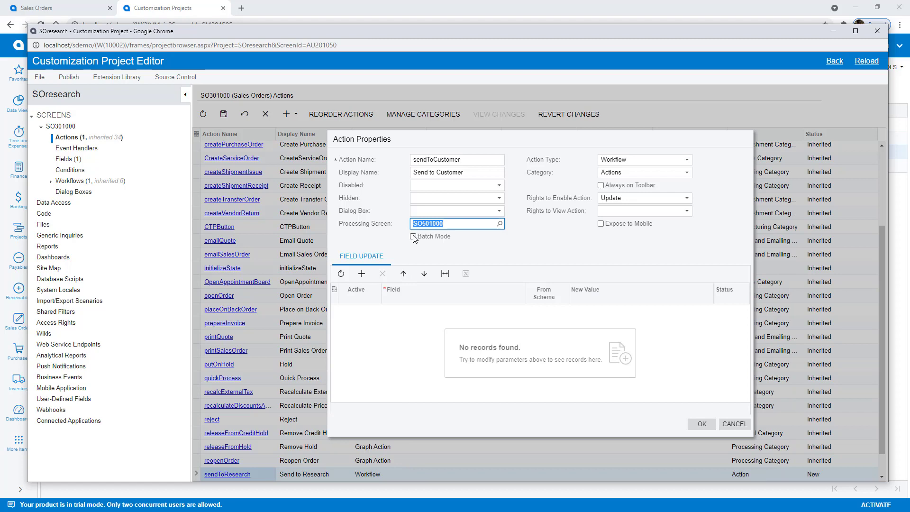
{"action": "left_click", "coordinate": [702, 424]}
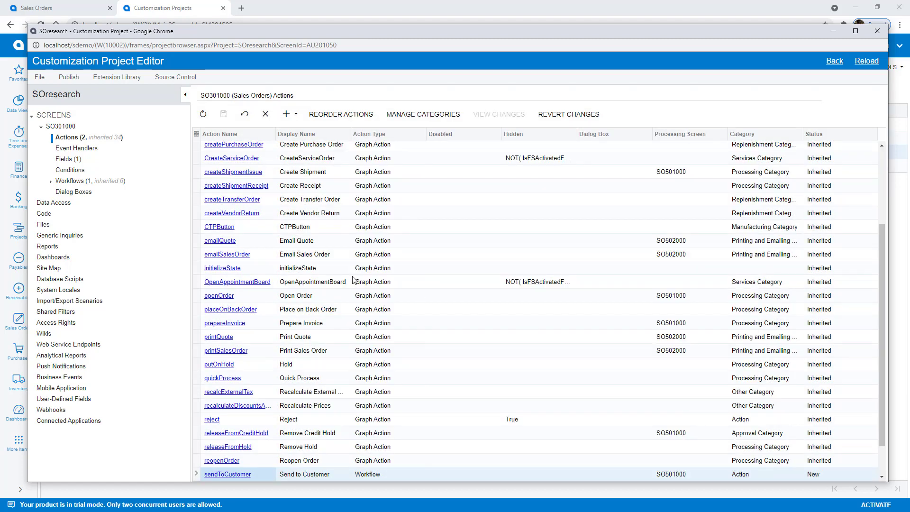
- In the VideoDemo diagram, add a Send to Customer transition from Research to Open
{"action": "left_click", "coordinate": [50, 180]}
{"action": "left_click", "coordinate": [92, 257]}
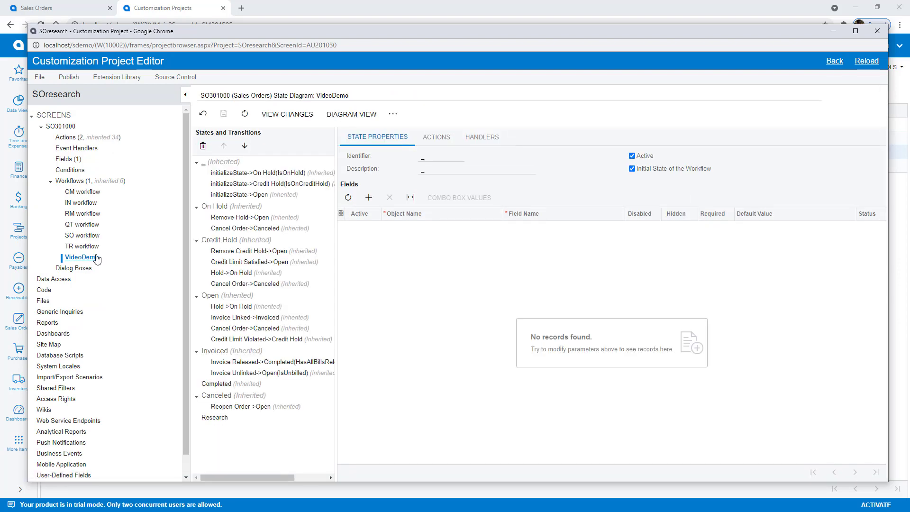
{"action": "left_click", "coordinate": [352, 114]}
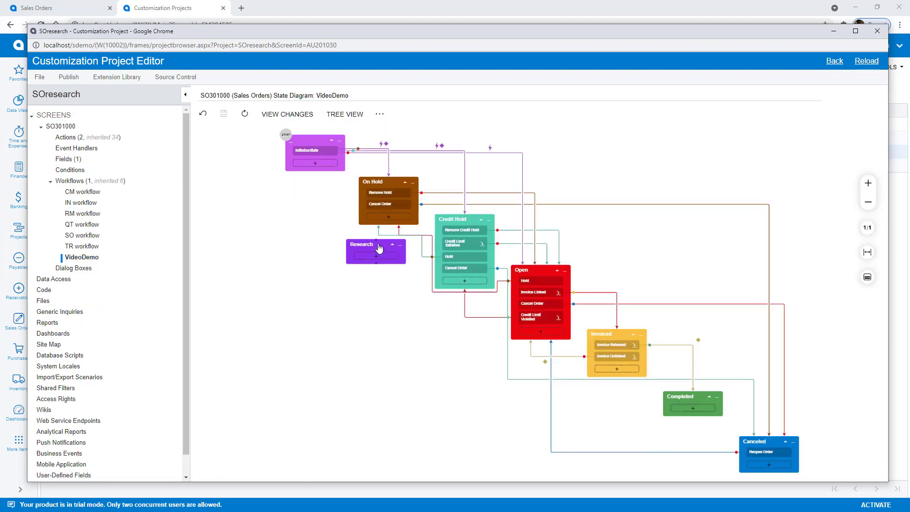
{"action": "left_click_drag", "start_coordinate": [378, 243], "coordinate": [608, 155]}
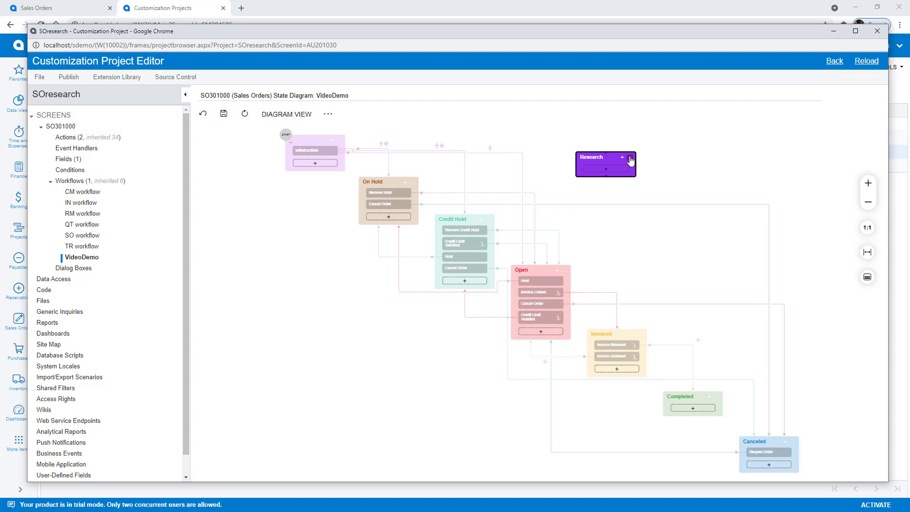
{"action": "right_click", "coordinate": [608, 156]}
{"action": "left_click", "coordinate": [622, 180]}
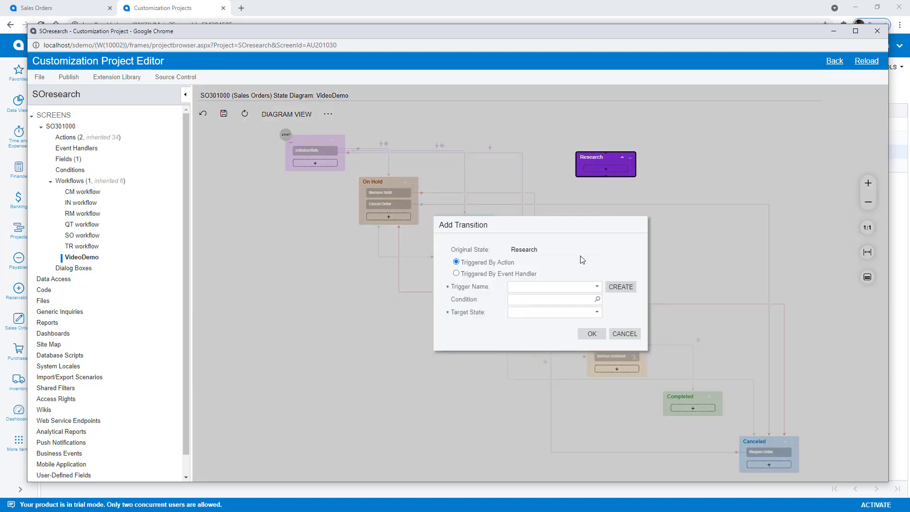
{"action": "left_click", "coordinate": [573, 290]}
{"action": "type", "text": "send"}
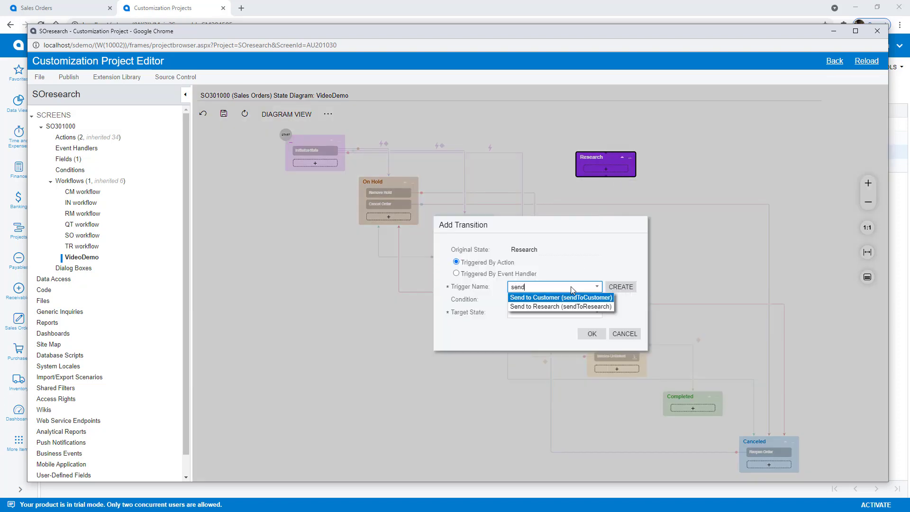
{"action": "left_click", "coordinate": [579, 298]}
{"action": "left_click", "coordinate": [595, 313]}
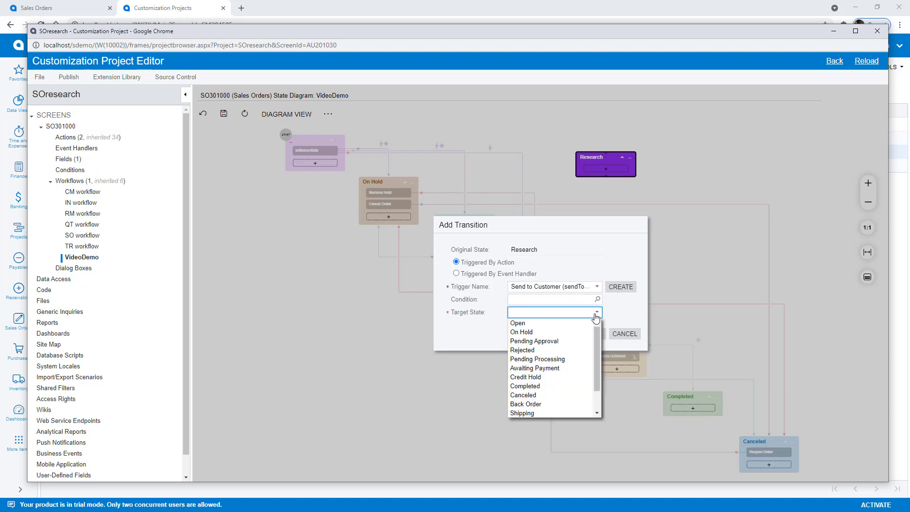
{"action": "left_click", "coordinate": [541, 323]}
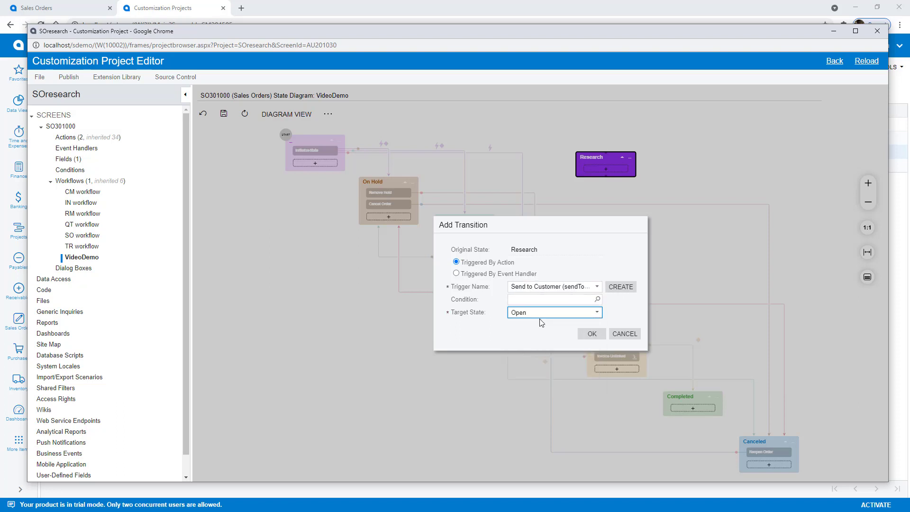
{"action": "left_click", "coordinate": [594, 335]}
- Add a Send to Research transition from On Hold to Research
{"action": "left_click", "coordinate": [412, 188]}
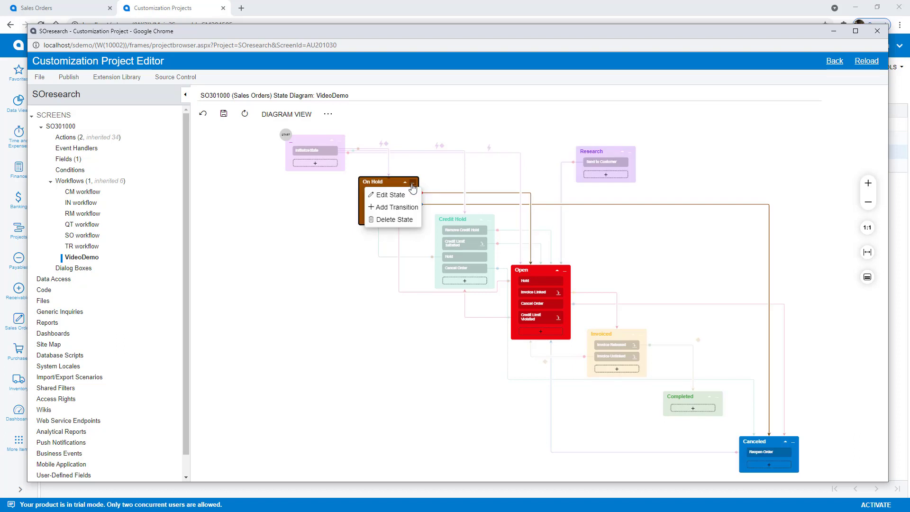
{"action": "left_click", "coordinate": [394, 206]}
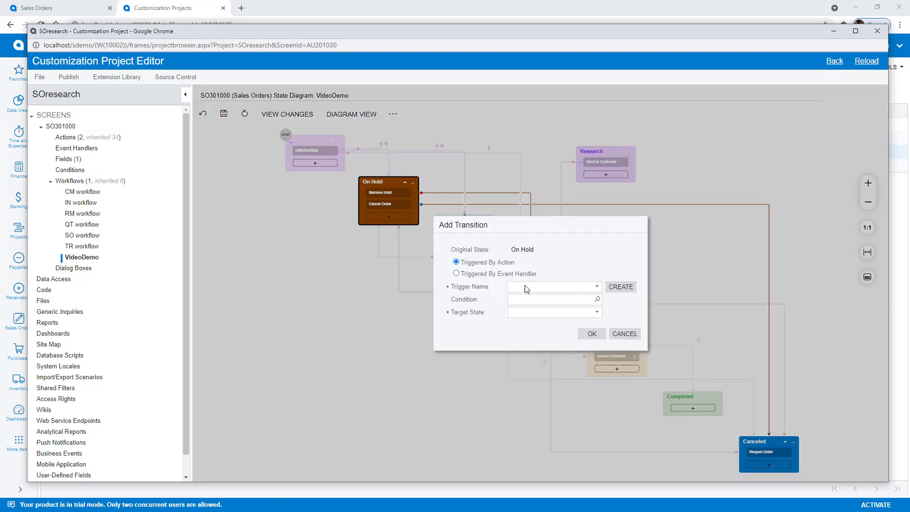
{"action": "left_click", "coordinate": [525, 285]}
{"action": "type", "text": "send"}
{"action": "left_click", "coordinate": [530, 307]}
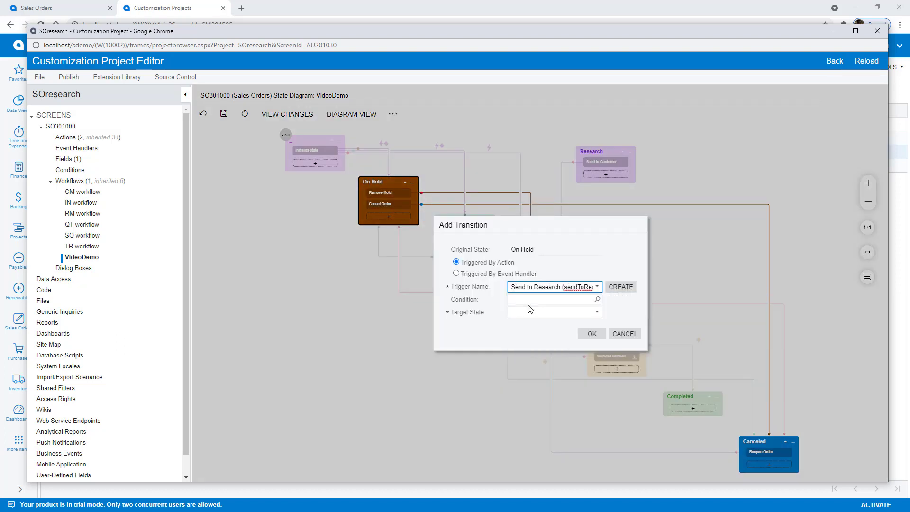
{"action": "left_click", "coordinate": [549, 313]}
{"action": "left_click", "coordinate": [523, 403]}
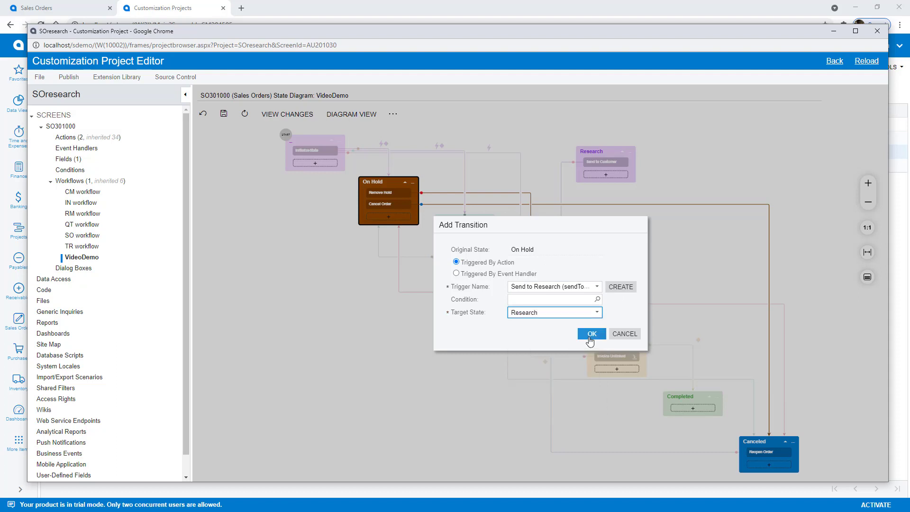
{"action": "left_click", "coordinate": [591, 335]}
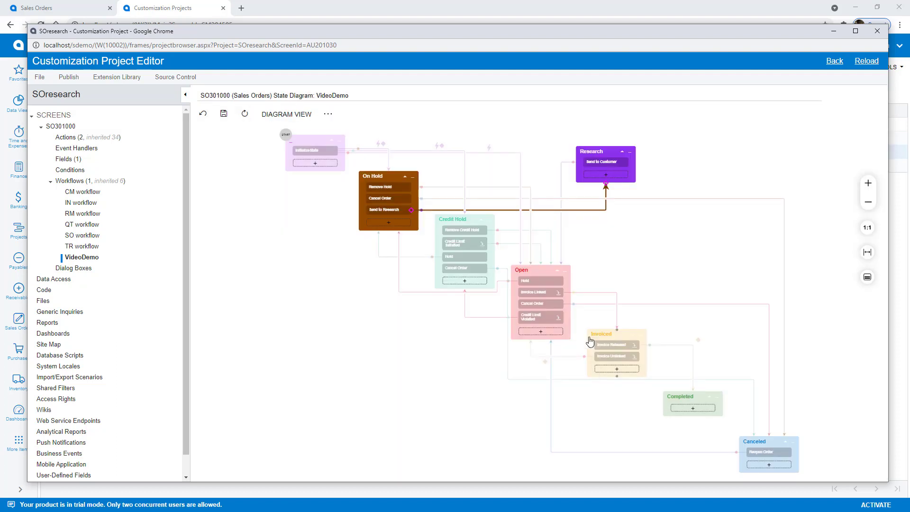
- Make the Remove Hold transition from On Hold to Open inactive and save the workflow
{"action": "left_click", "coordinate": [495, 187]}
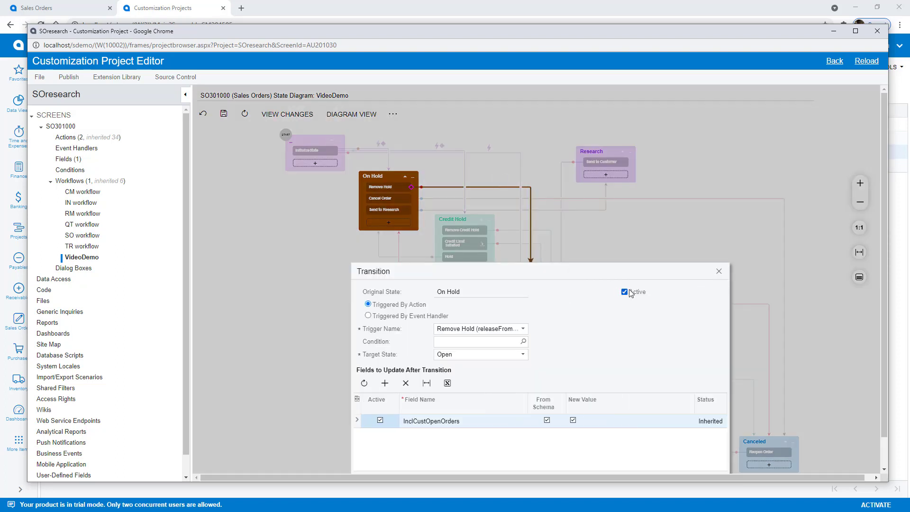
{"action": "left_click", "coordinate": [624, 292]}
{"action": "scroll", "coordinate": [625, 294], "scroll_direction": "down", "scroll_amount": 2}
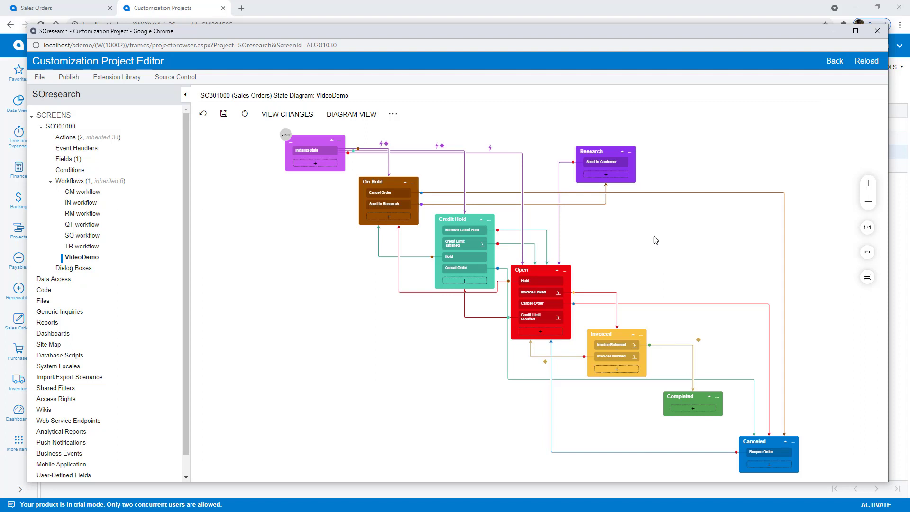
{"action": "left_click", "coordinate": [224, 114]}
- Clear the IsOnHold condition from the initial transition into On Hold
{"action": "left_click", "coordinate": [346, 114]}
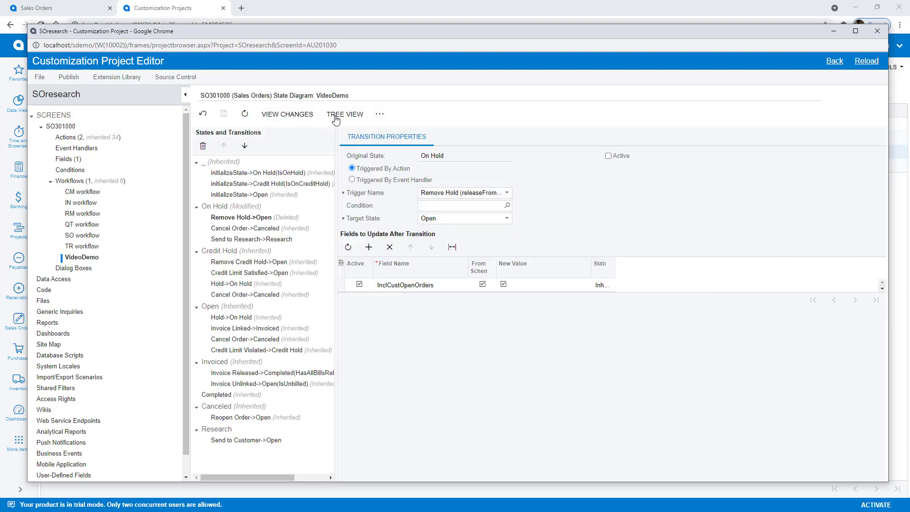
{"action": "left_click", "coordinate": [259, 174]}
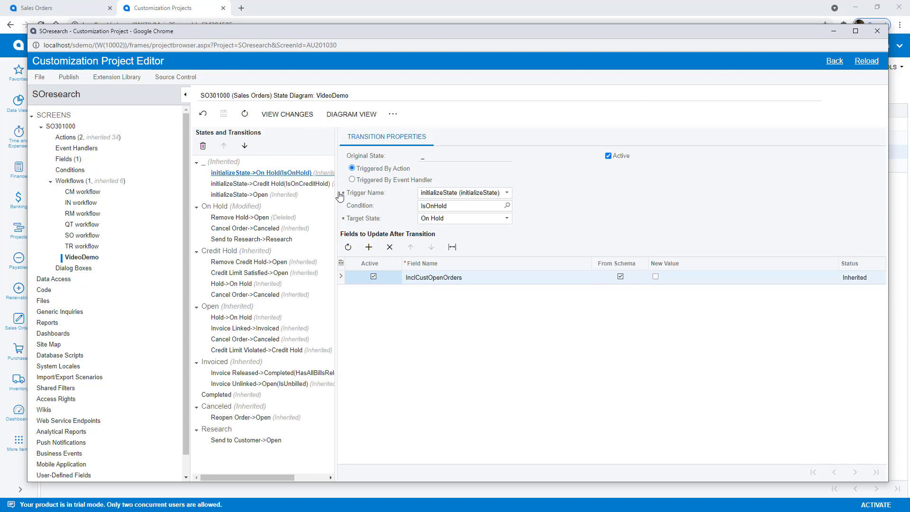
{"action": "left_click", "coordinate": [462, 205]}
{"action": "key", "text": "BackSpace"}
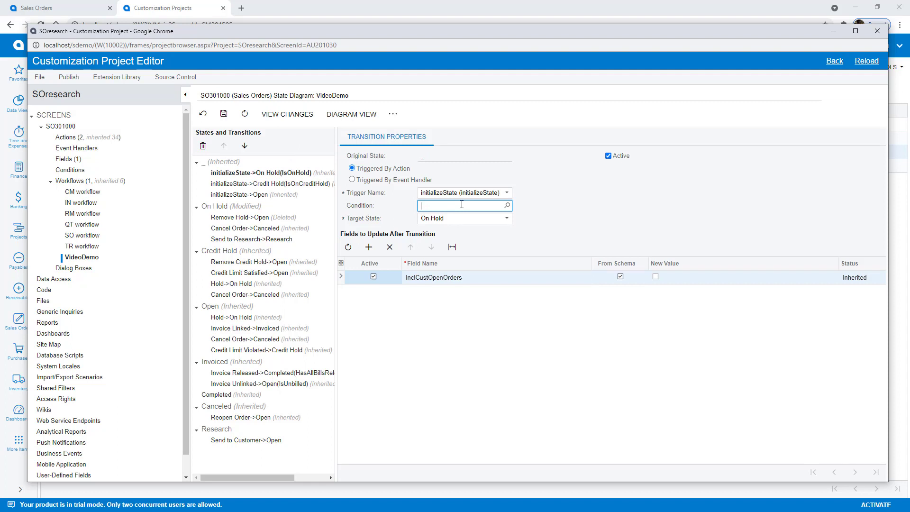
{"action": "key", "text": "Tab"}
- Deactivate the initial transition to Open, save, and select the On Hold state
{"action": "left_click", "coordinate": [256, 197]}
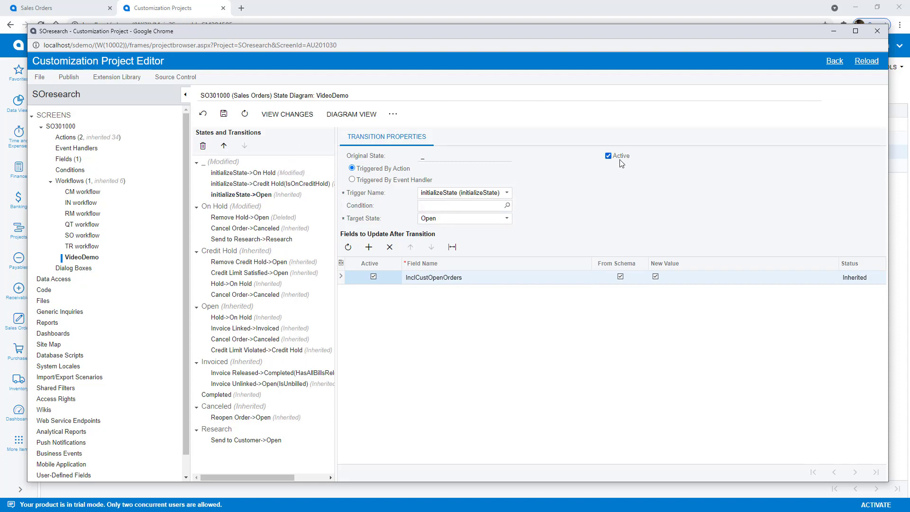
{"action": "left_click", "coordinate": [609, 156]}
{"action": "left_click", "coordinate": [226, 114]}
{"action": "left_click", "coordinate": [230, 208]}
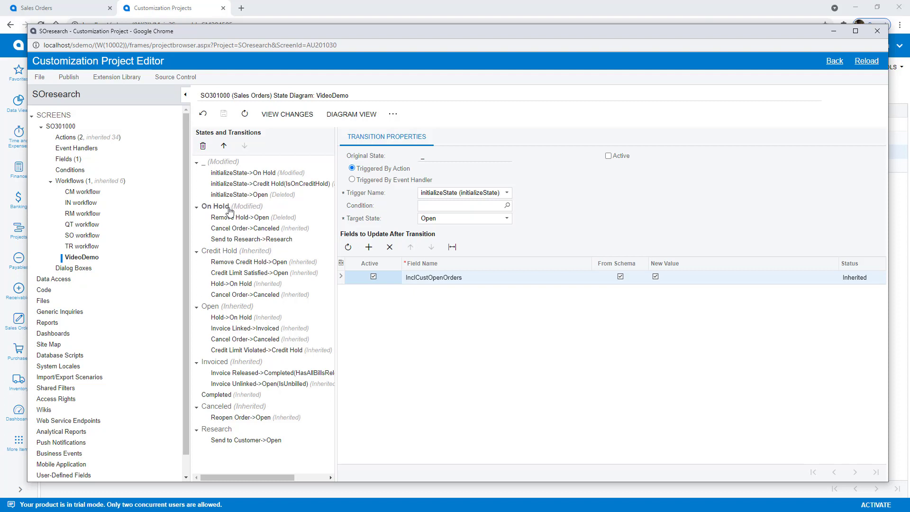
- In On Hold, show Send to Research on the toolbar with Success connotation, hide Remove Hold, save
{"action": "left_click", "coordinate": [427, 147]}
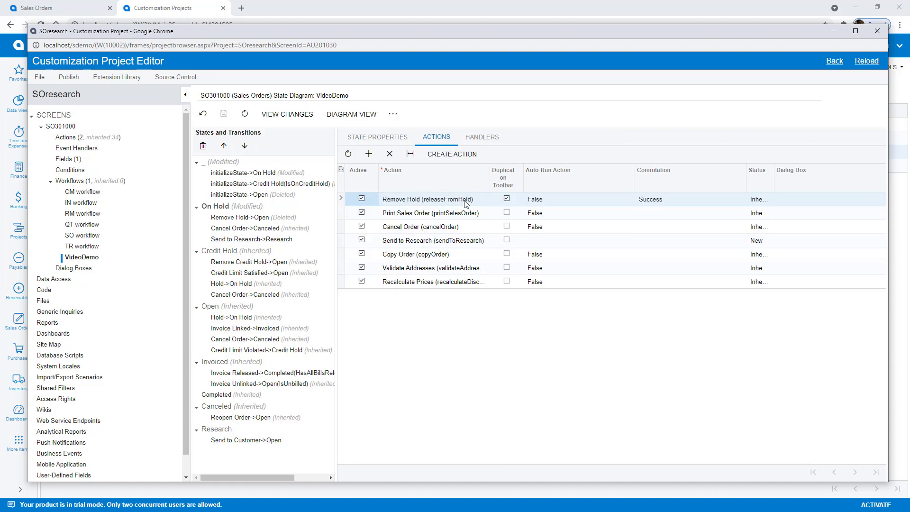
{"action": "left_click", "coordinate": [506, 240]}
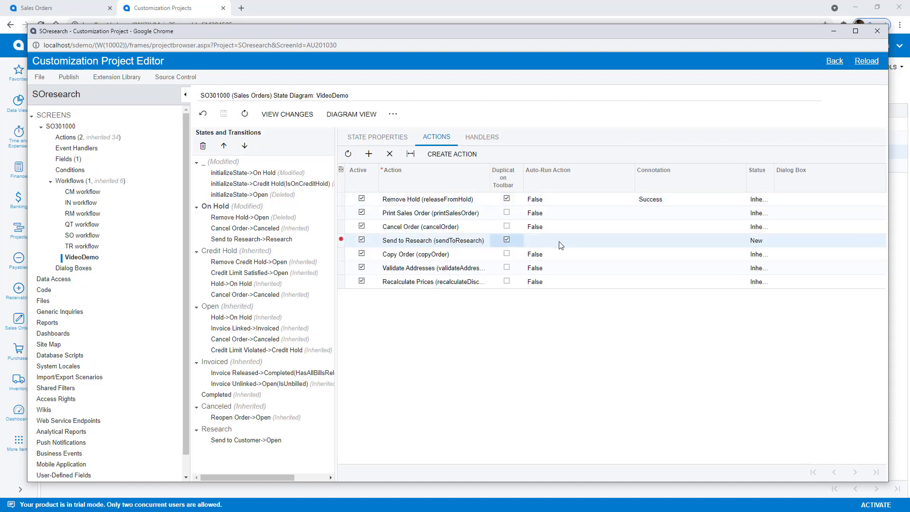
{"action": "left_click", "coordinate": [664, 245]}
{"action": "left_click", "coordinate": [664, 246]}
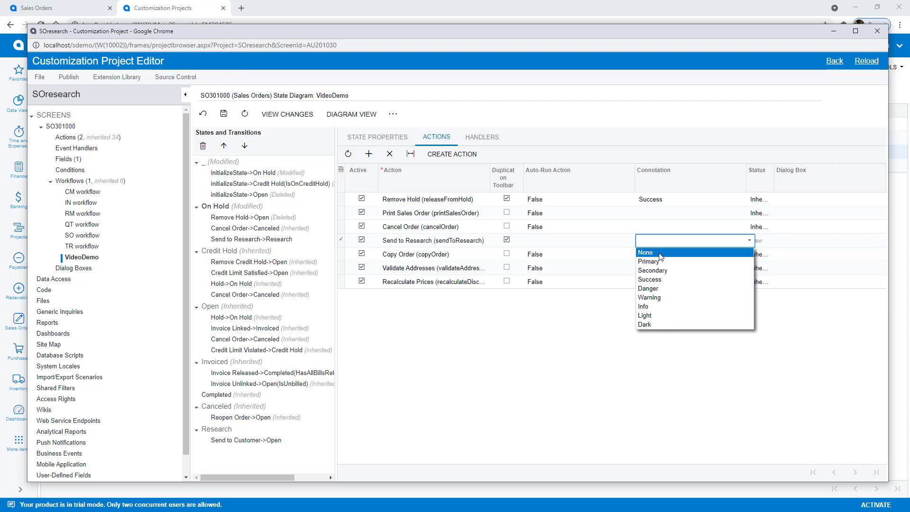
{"action": "left_click", "coordinate": [655, 283]}
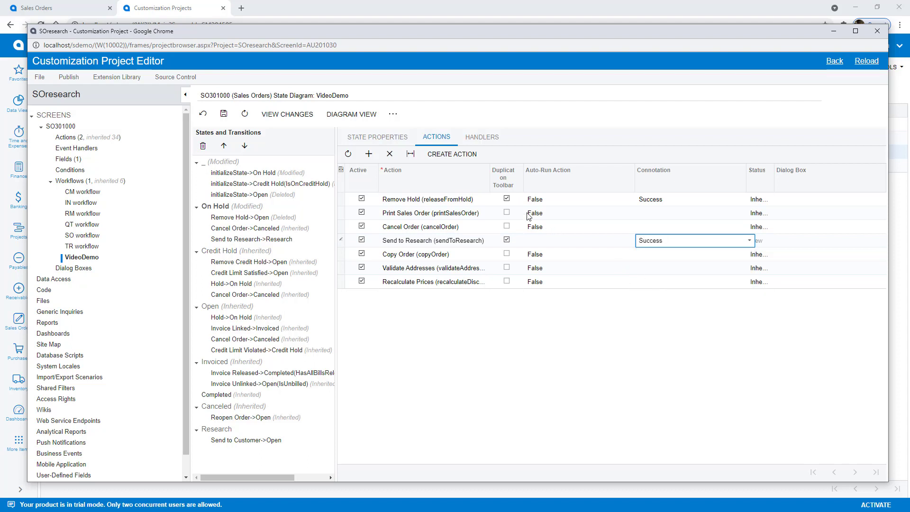
{"action": "left_click", "coordinate": [507, 199]}
{"action": "left_click", "coordinate": [223, 113]}
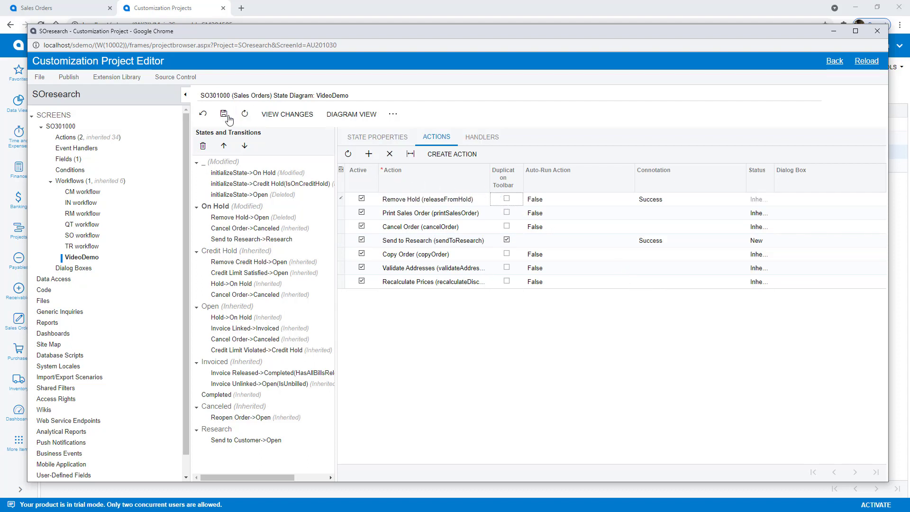
- In the Research state, show Send to Customer on the toolbar with Primary connotation
{"action": "left_click", "coordinate": [217, 429]}
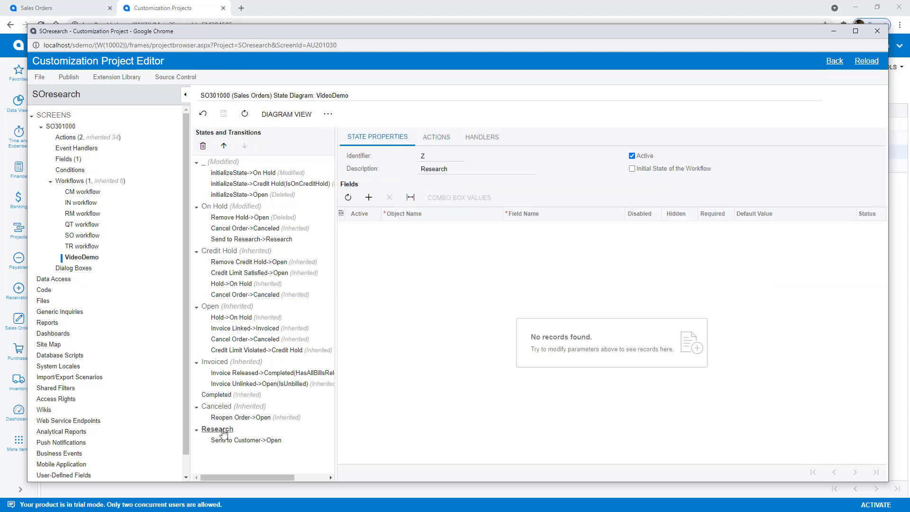
{"action": "left_click", "coordinate": [438, 141]}
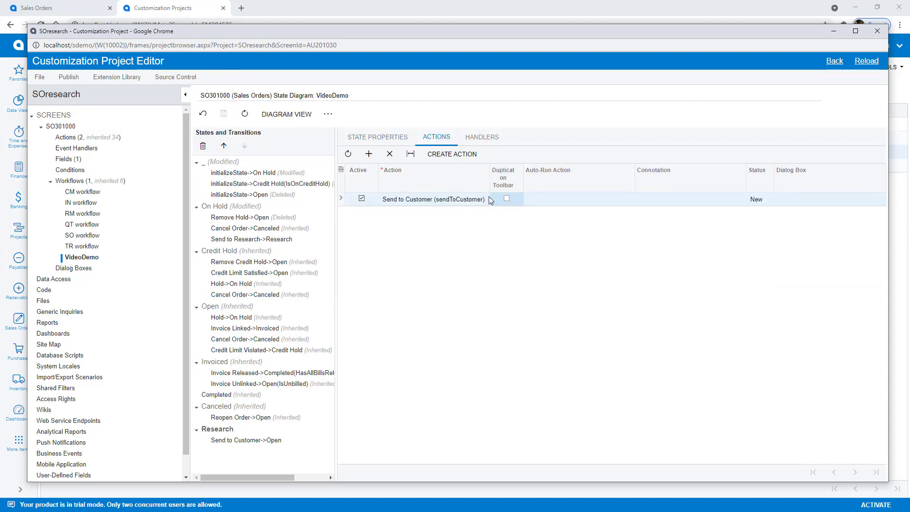
{"action": "left_click", "coordinate": [506, 198]}
{"action": "left_click", "coordinate": [575, 200]}
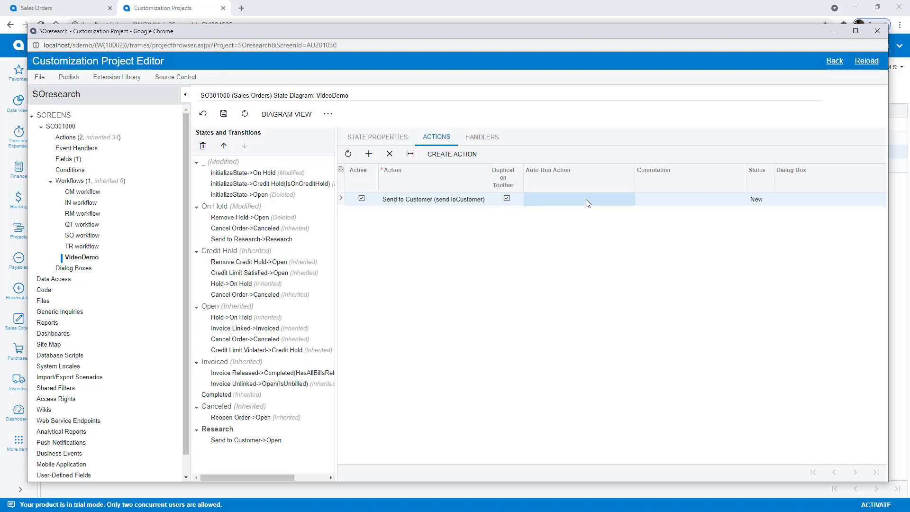
{"action": "left_click", "coordinate": [687, 204]}
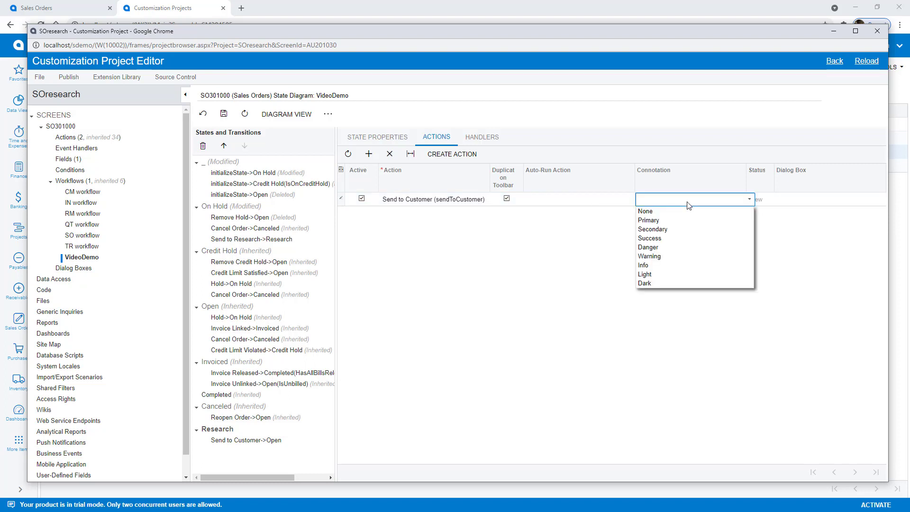
{"action": "left_click", "coordinate": [662, 221]}
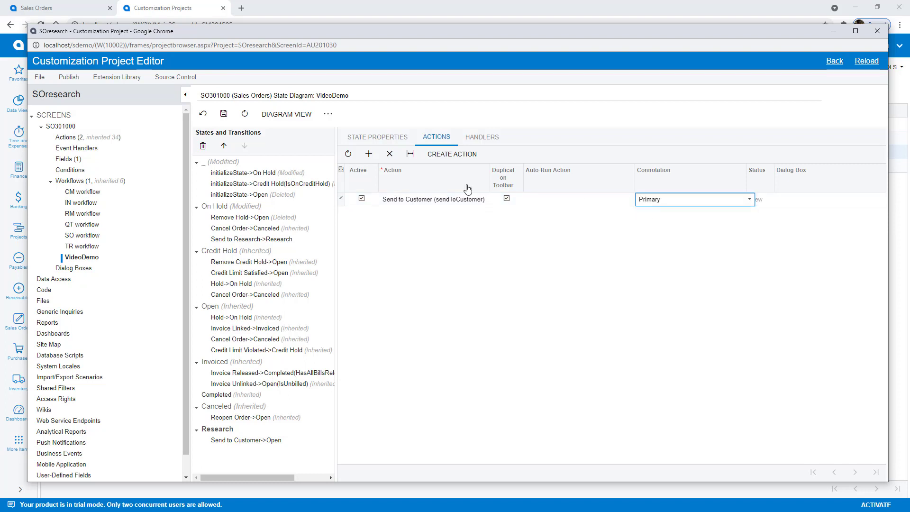
- Save the Research action changes, publish SOresearch, and close the compilation results
{"action": "left_click", "coordinate": [224, 116]}
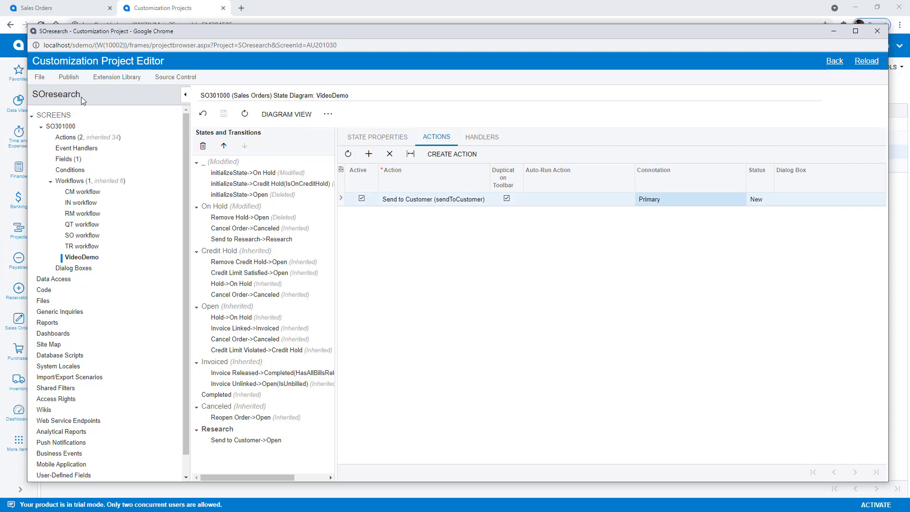
{"action": "left_click", "coordinate": [69, 78]}
{"action": "left_click", "coordinate": [82, 95]}
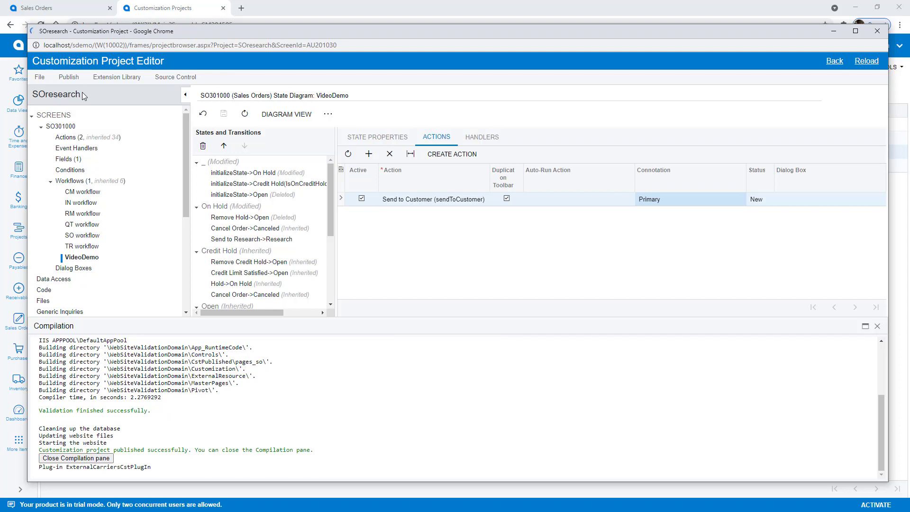
{"action": "left_click", "coordinate": [83, 415]}
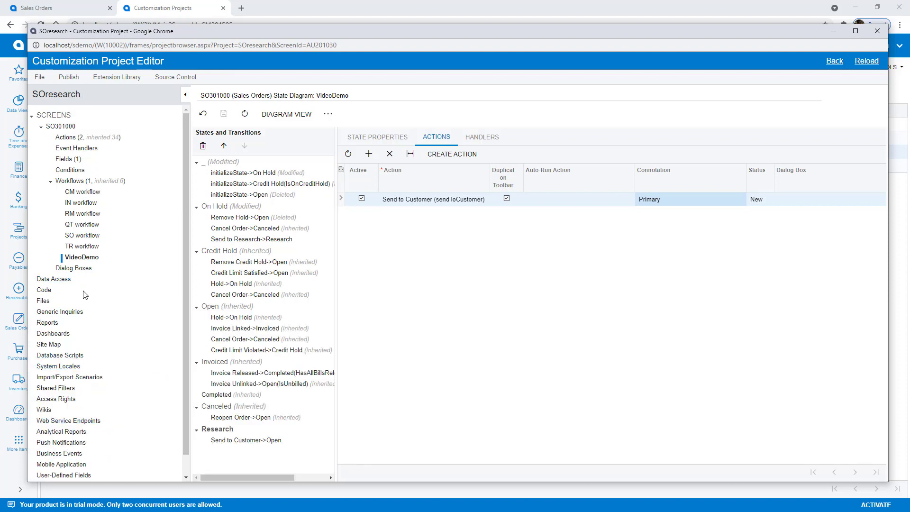
- Create and save a new IN sales order for the first suggested customer
{"action": "left_click", "coordinate": [52, 8]}
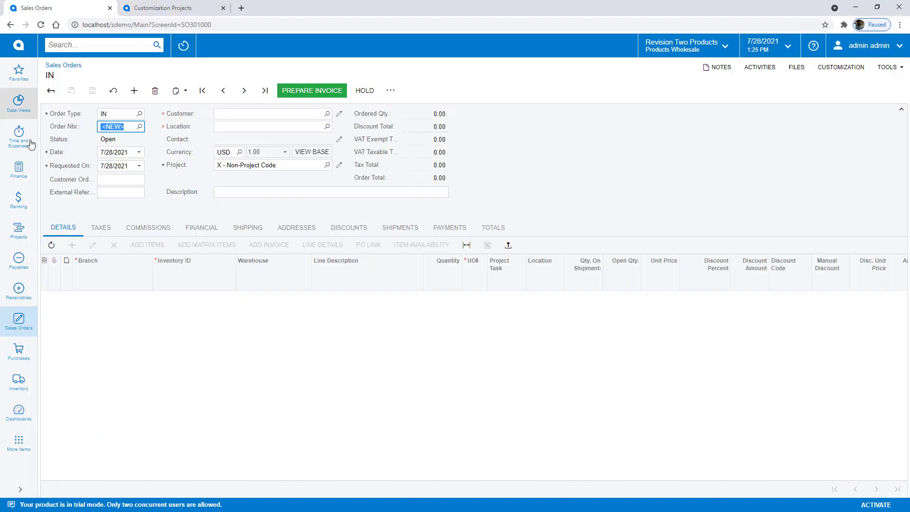
{"action": "left_click", "coordinate": [20, 321]}
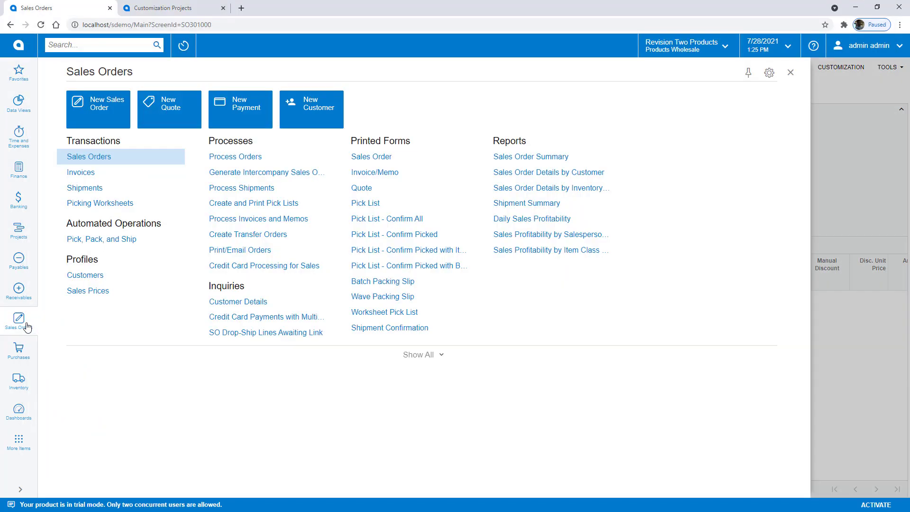
{"action": "left_click", "coordinate": [99, 108]}
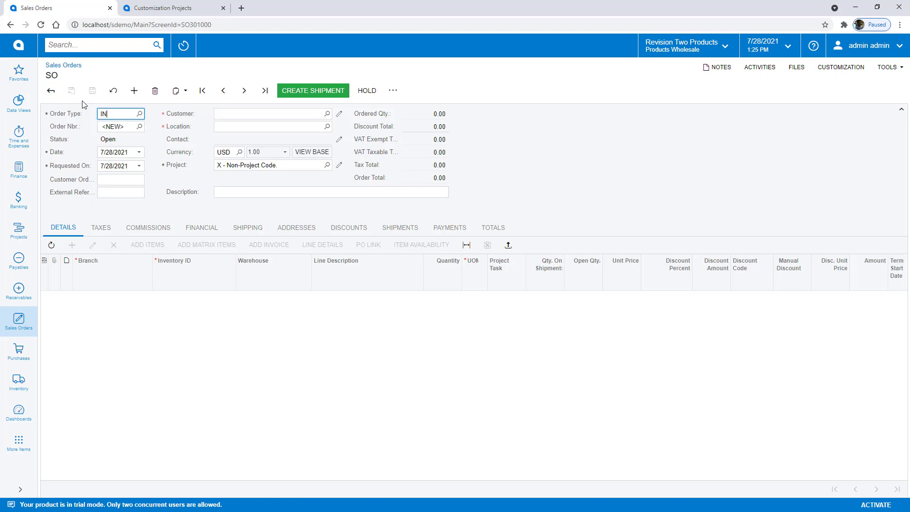
{"action": "type", "text": "IN"}
{"action": "key", "text": "Tab"}
{"action": "left_click", "coordinate": [252, 110]}
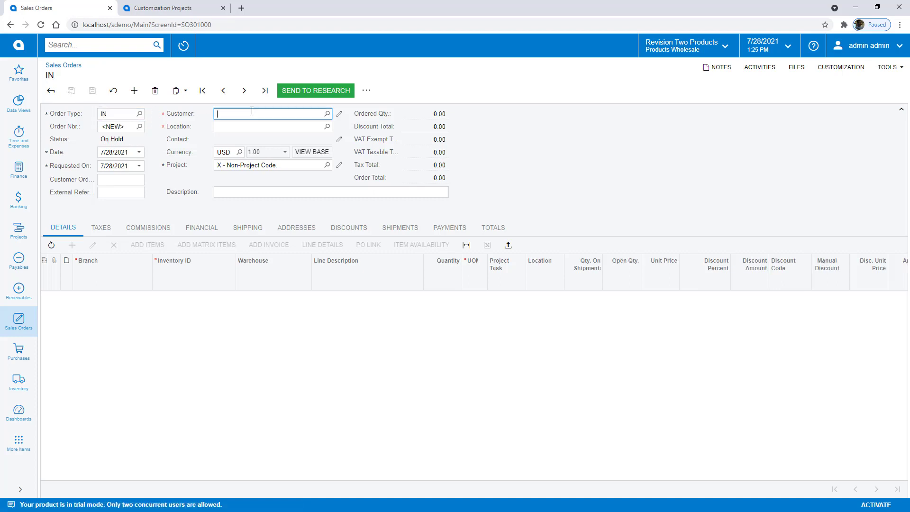
{"action": "type", "text": "aa"}
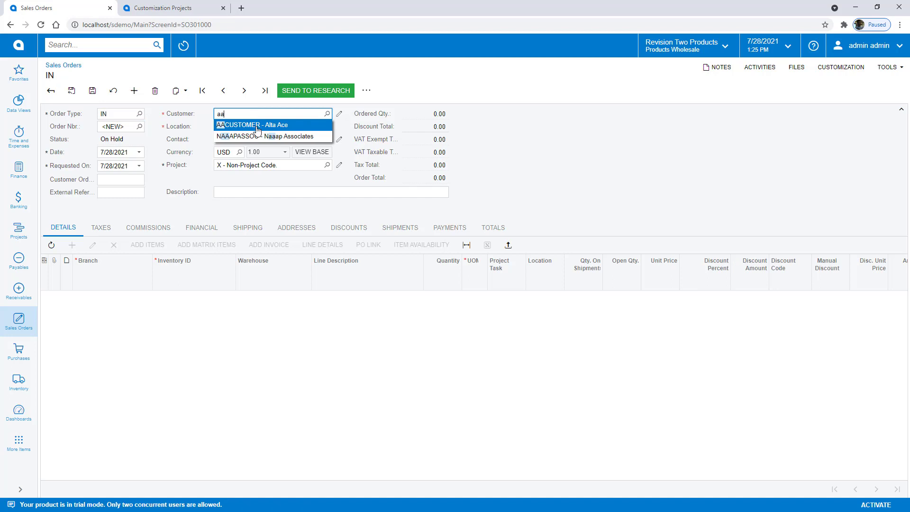
{"action": "left_click", "coordinate": [256, 128]}
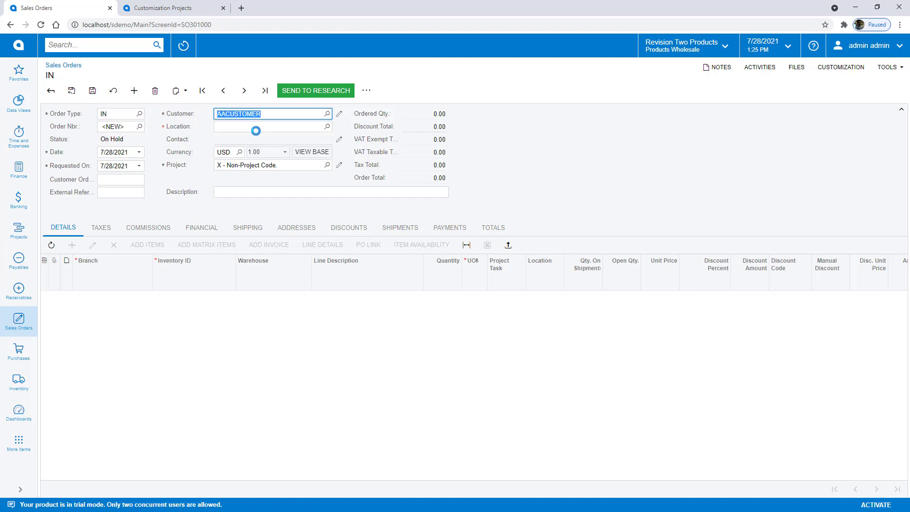
{"action": "left_click", "coordinate": [241, 192]}
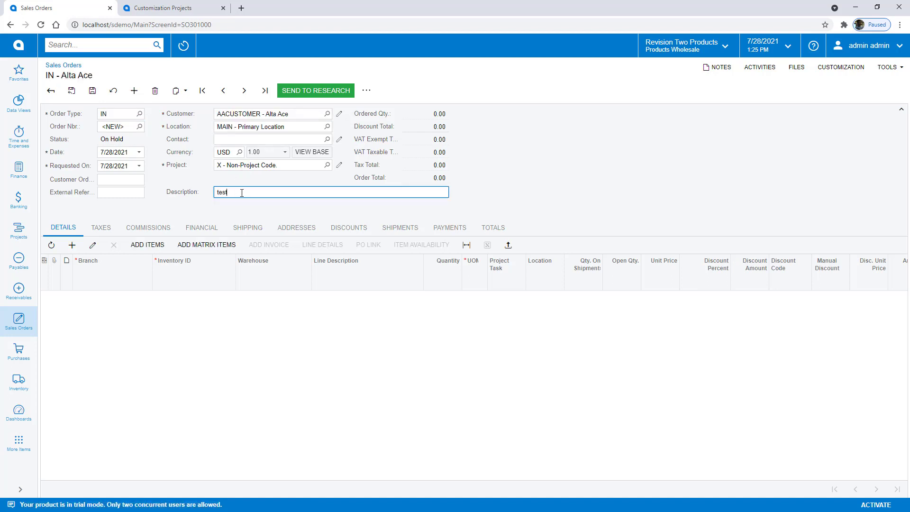
{"action": "left_click", "coordinate": [93, 91]}
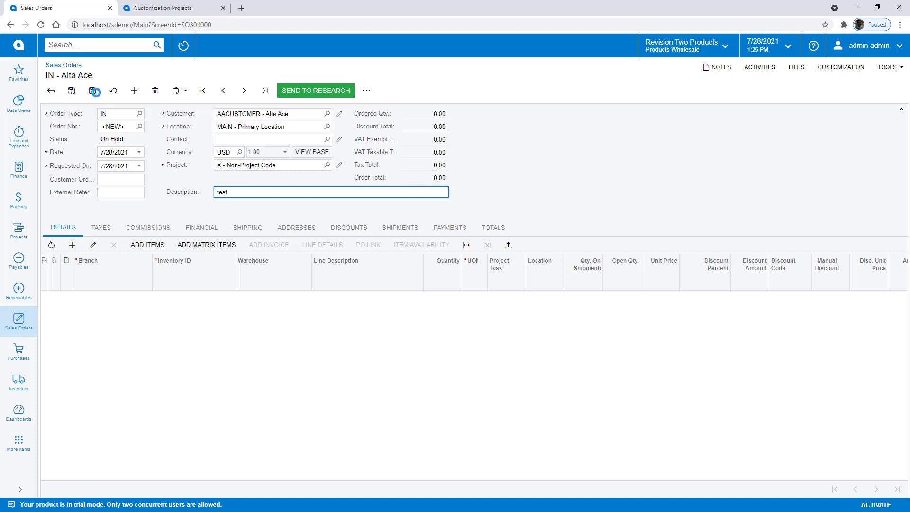
- Move the order to Research, then Open, then back to On Hold, and list remaining actions
{"action": "left_click", "coordinate": [319, 92]}
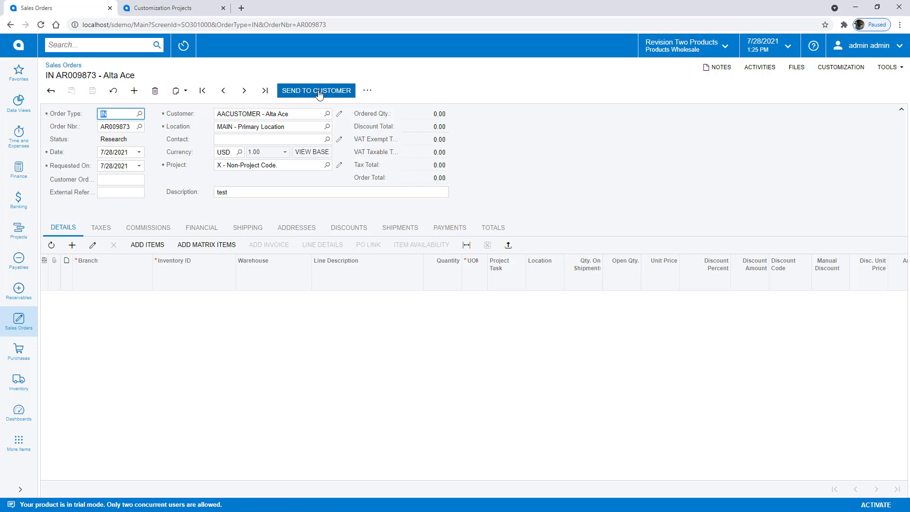
{"action": "left_click", "coordinate": [318, 91]}
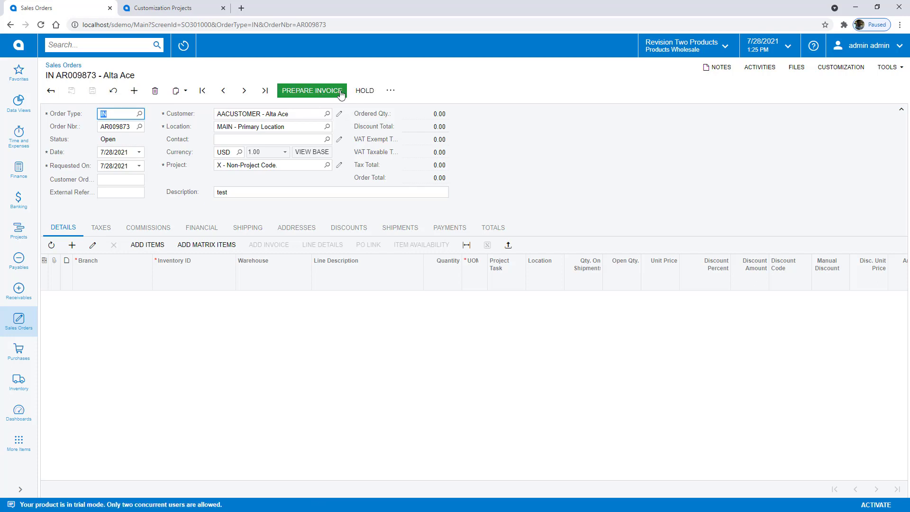
{"action": "left_click", "coordinate": [364, 91]}
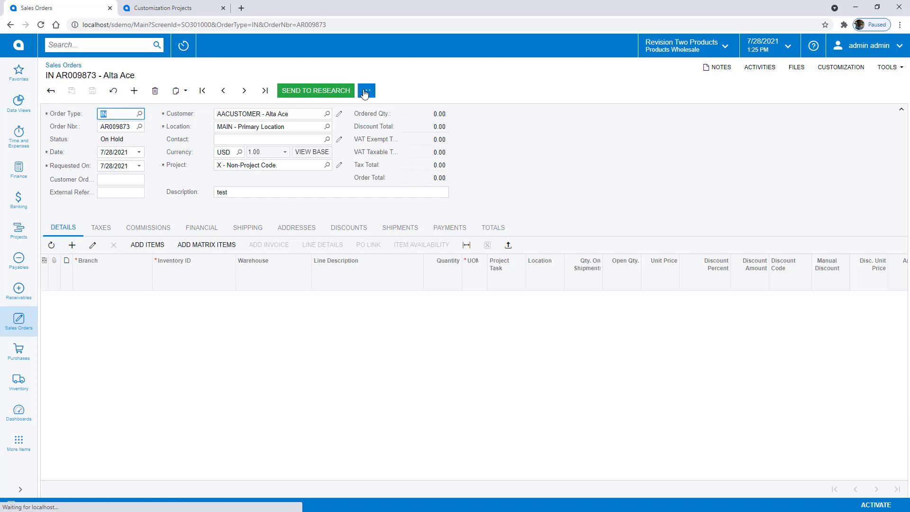
{"action": "left_click", "coordinate": [367, 93]}
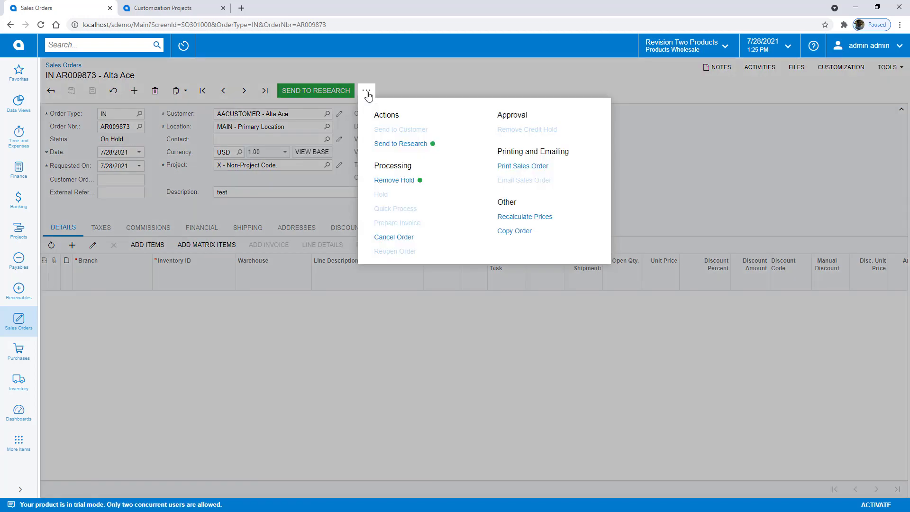